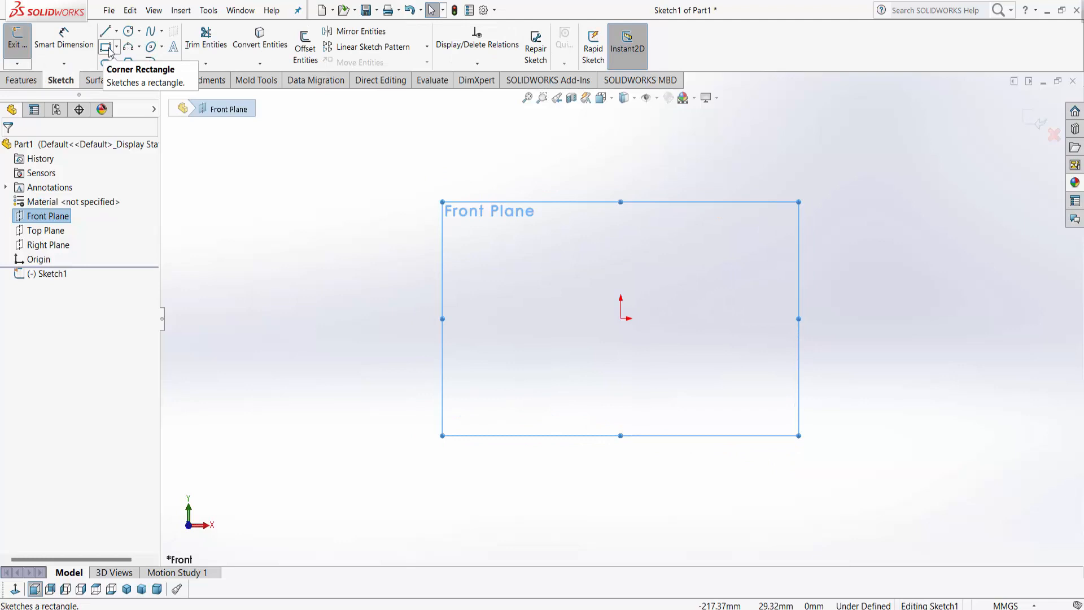
# Step: Sketch a center rectangle about 197 mm by 108 mm on the Front Plane, centered on the origin
pyautogui.click(117, 48)
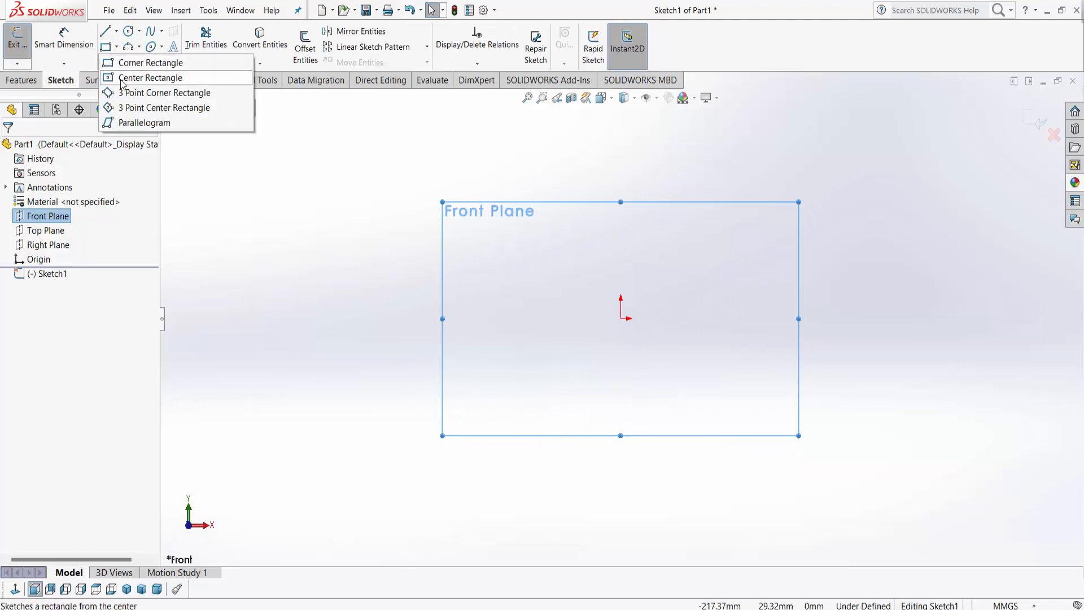
pyautogui.click(122, 78)
pyautogui.click(621, 318)
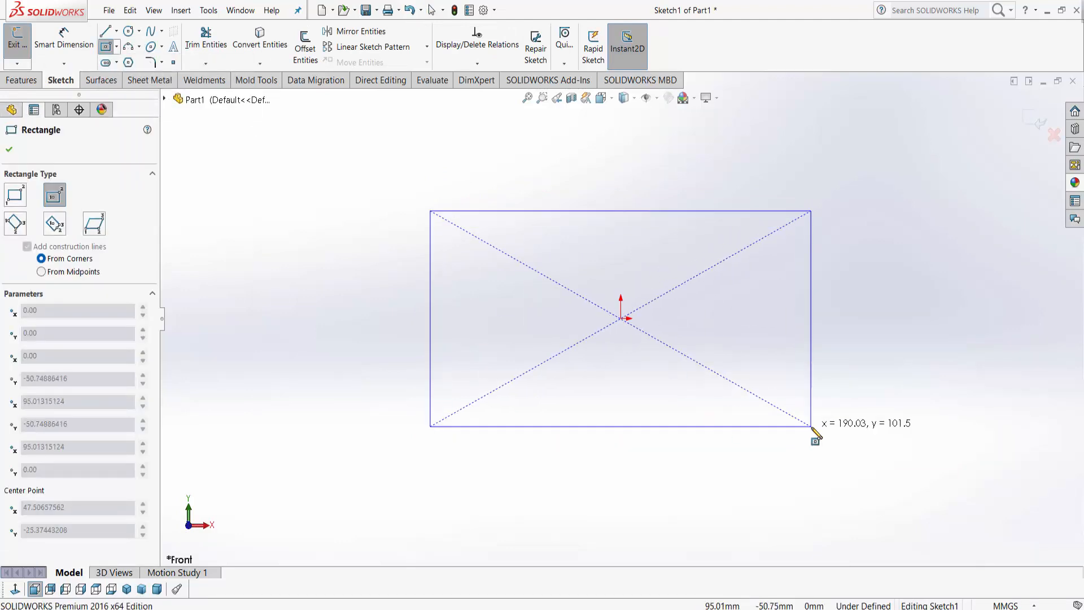
pyautogui.click(818, 433)
# Step: Dimension the rectangle's horizontal edge and set its width to 70 mm
pyautogui.click(64, 40)
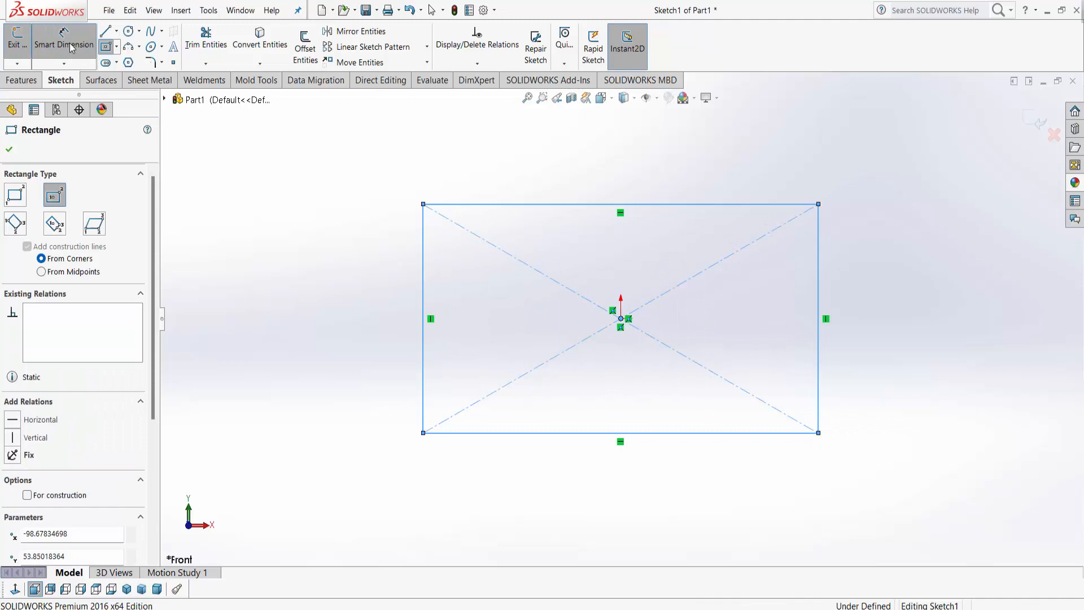
pyautogui.click(605, 435)
pyautogui.click(623, 466)
pyautogui.write('7')
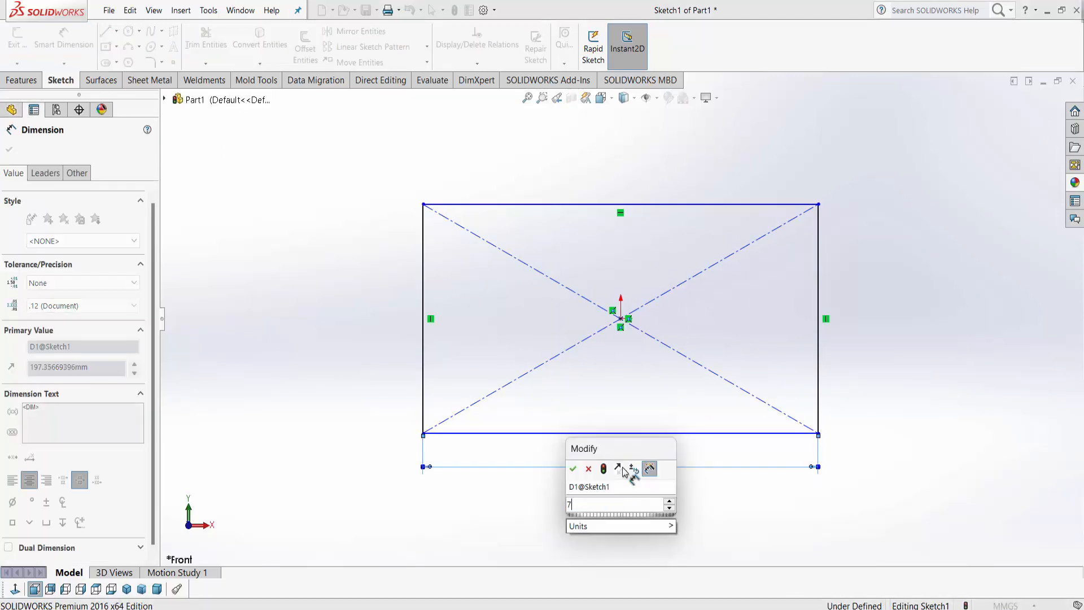
pyautogui.write('0')
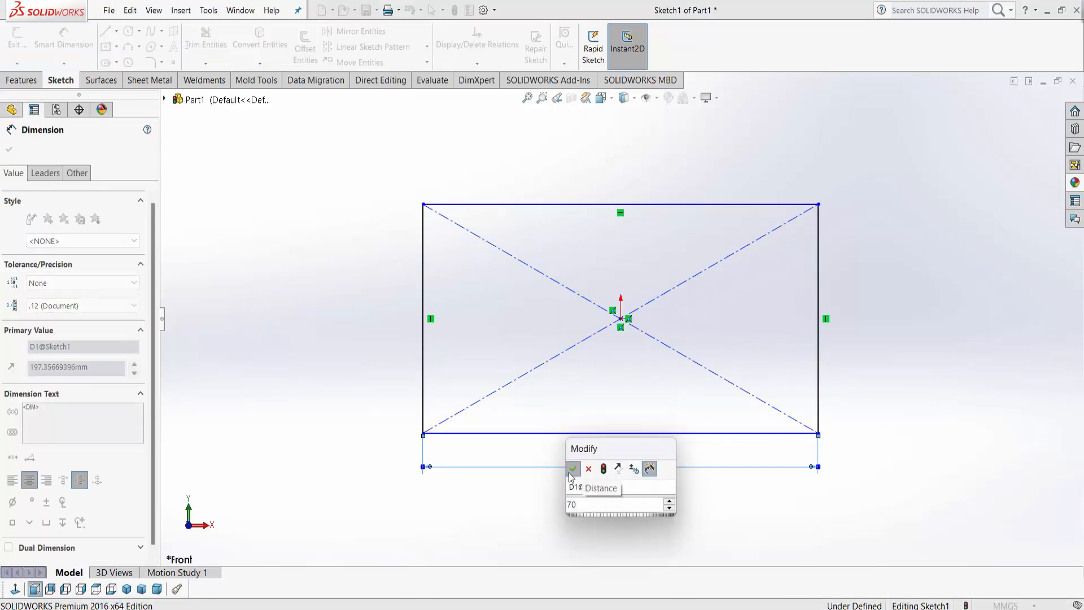
pyautogui.click(573, 468)
# Step: Dimension the rectangle's vertical edge, set its height to 40 mm, and finish dimensioning
pyautogui.click(821, 348)
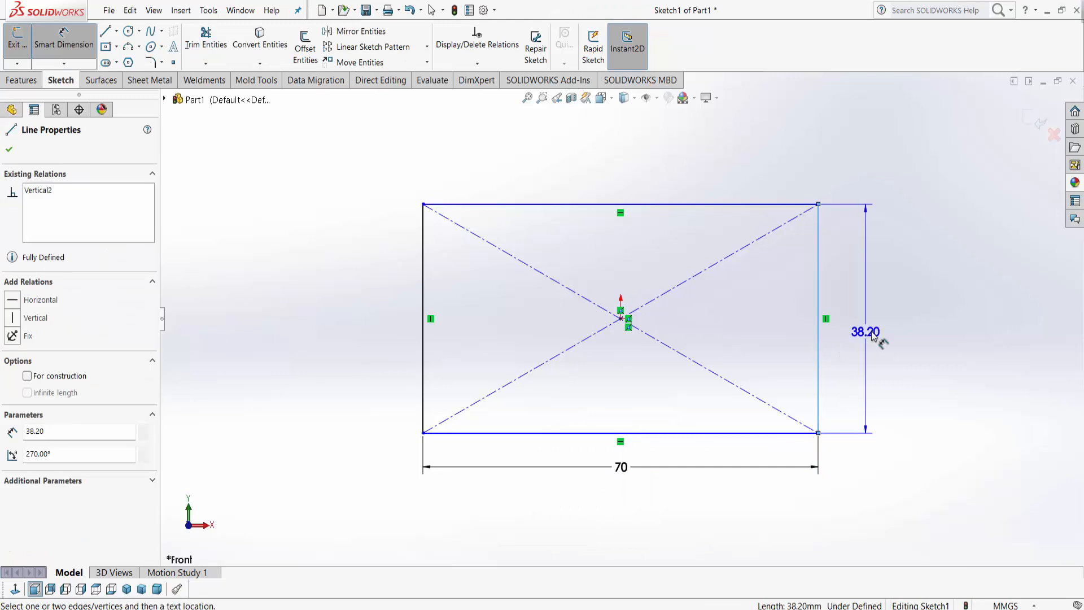
pyautogui.click(874, 339)
pyautogui.write('40')
pyautogui.press('Return')
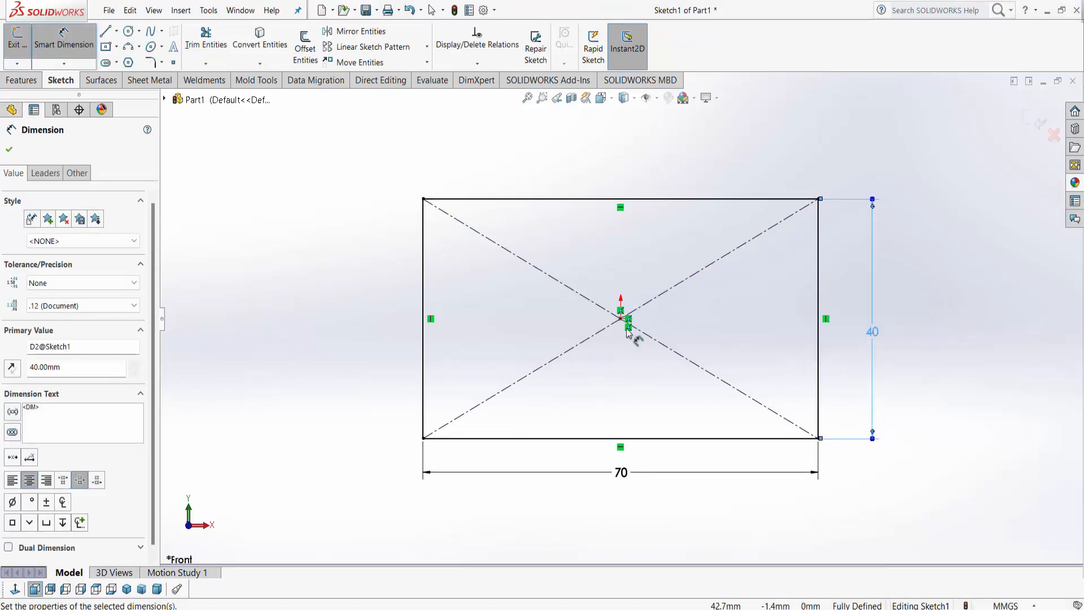
pyautogui.click(9, 149)
# Step: Extrude the rectangle as a boss with a blind depth of 10 mm
pyautogui.click(17, 81)
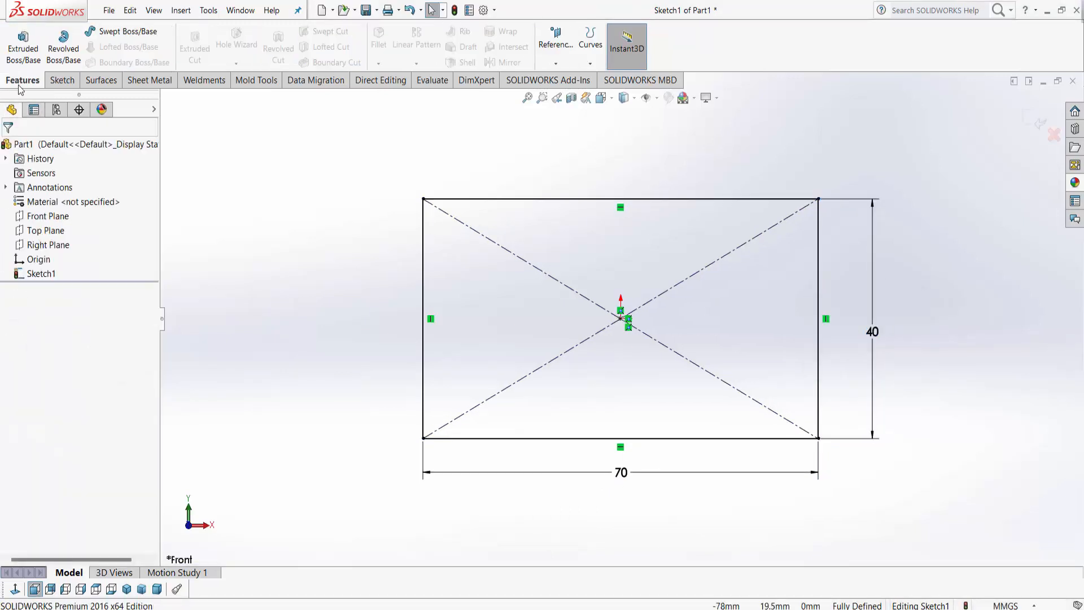
pyautogui.click(24, 57)
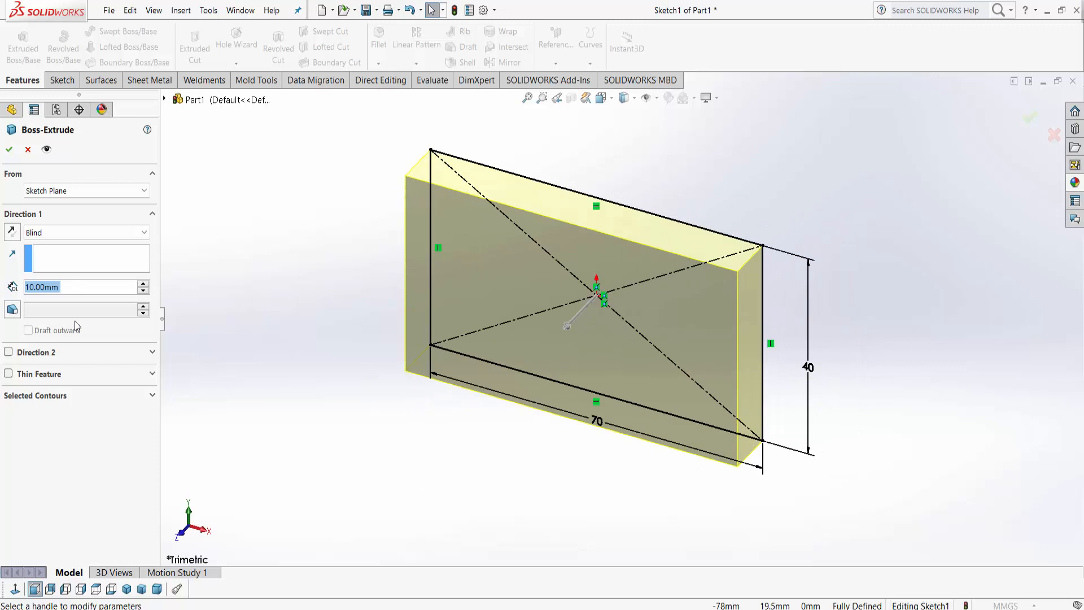
pyautogui.click(9, 149)
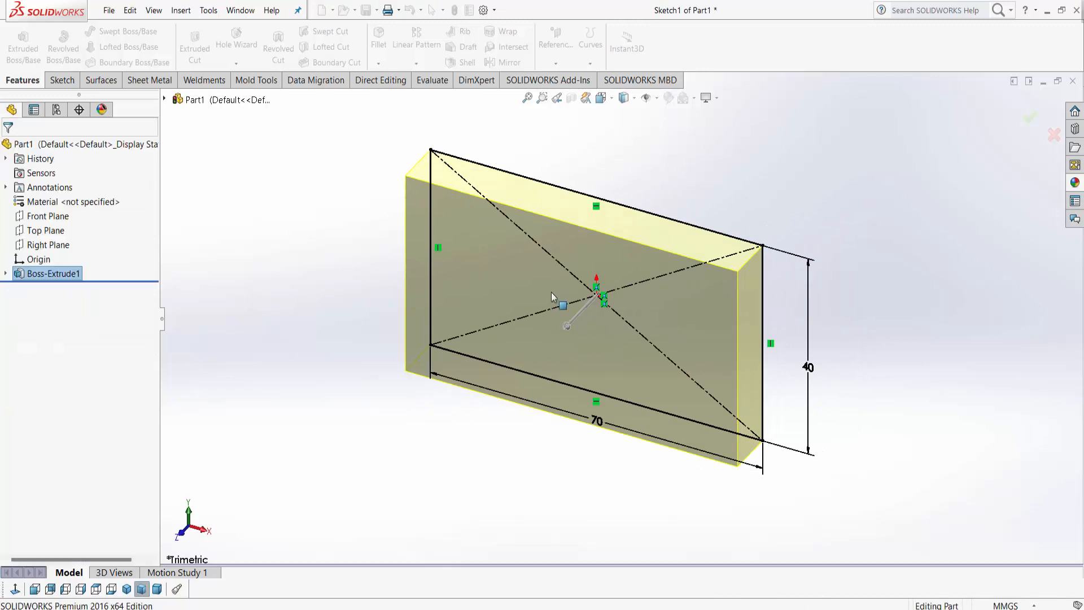
# Step: Start a sketch on the plate's front face and draw a full-height corner rectangle about 32 mm wide from its upper-left corner
pyautogui.rightClick(527, 273)
pyautogui.click(532, 268)
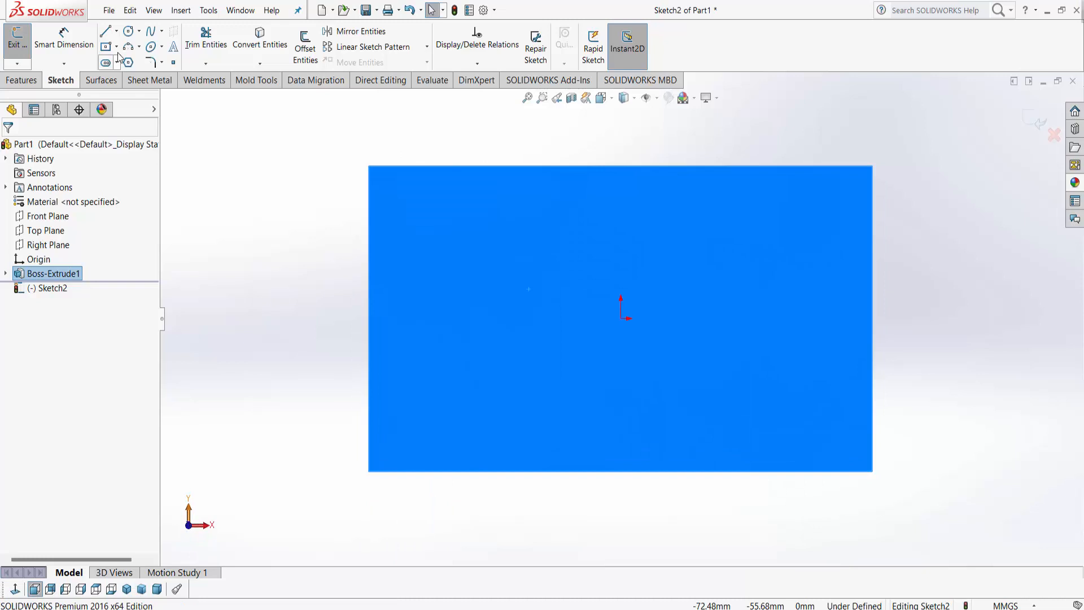
pyautogui.click(117, 47)
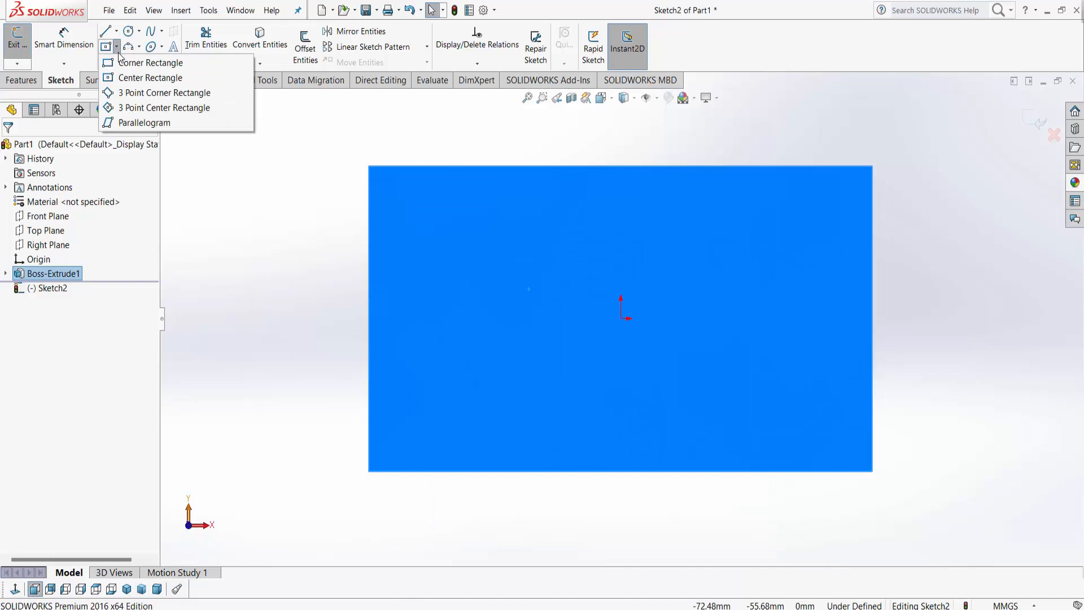
pyautogui.click(142, 61)
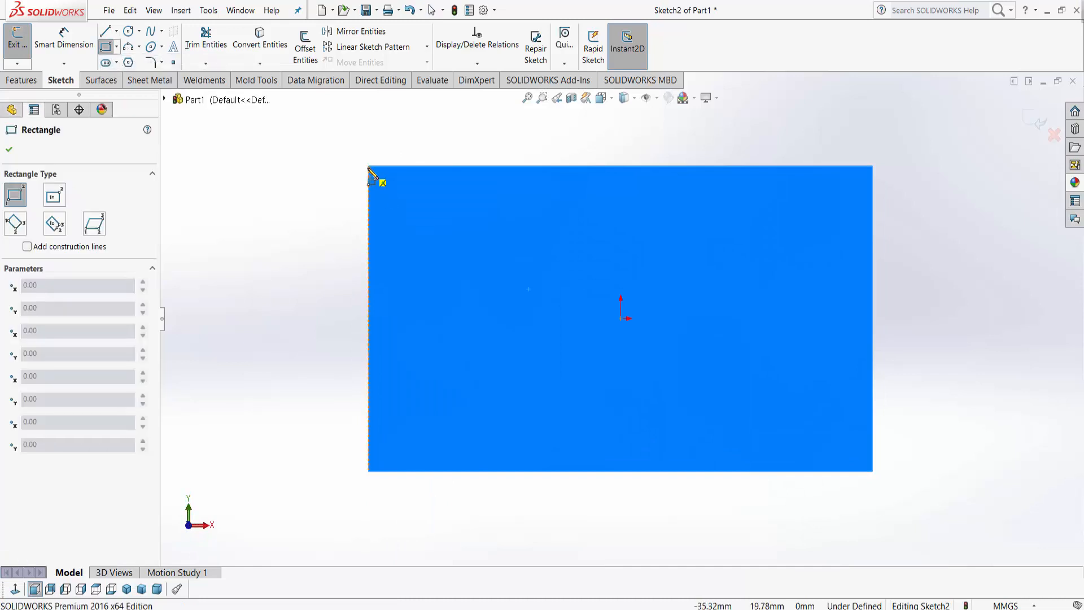
pyautogui.click(370, 166)
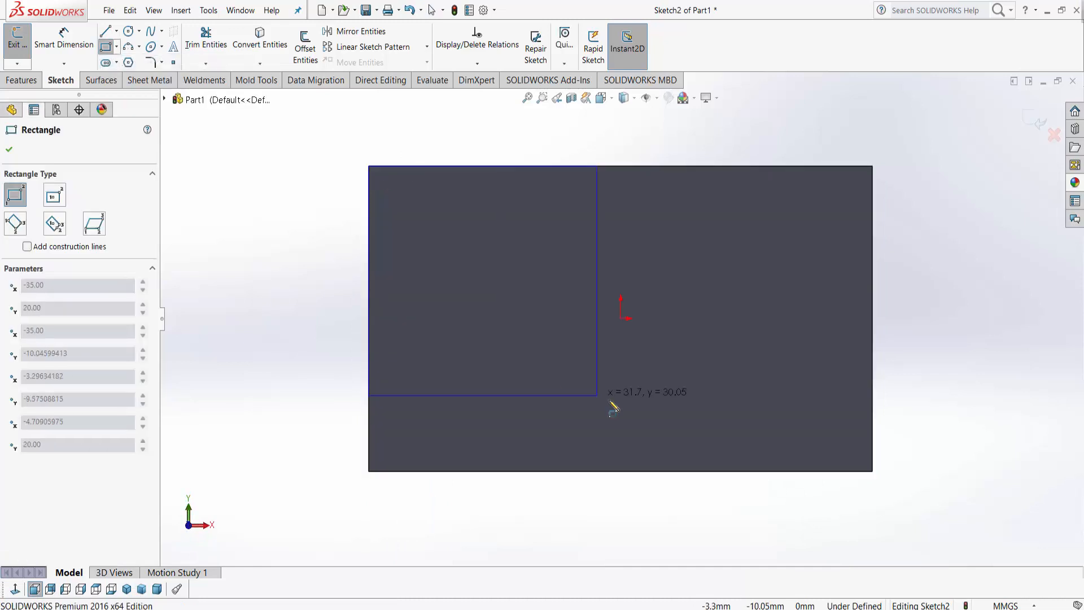
pyautogui.click(600, 471)
# Step: Dimension the new rectangle's bottom edge and set its width to 40 mm
pyautogui.click(63, 40)
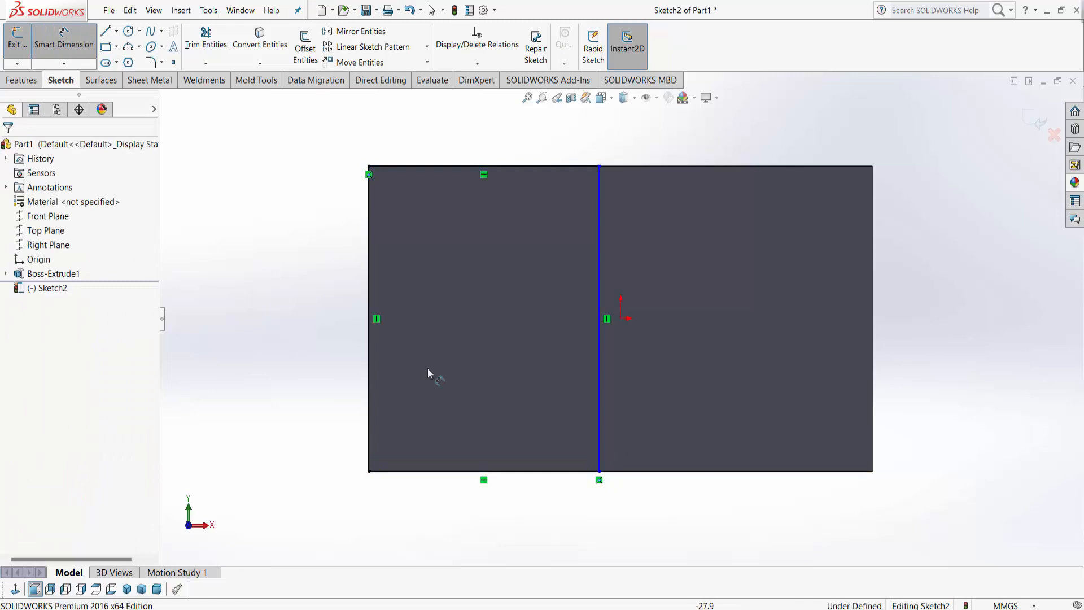
pyautogui.click(488, 489)
pyautogui.click(489, 514)
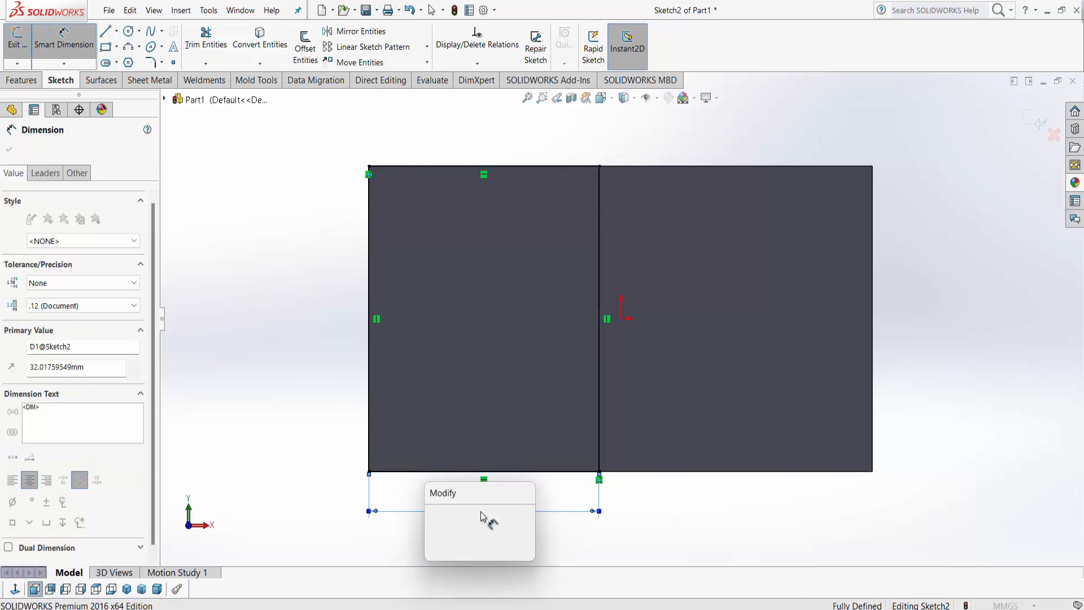
pyautogui.write('40')
pyautogui.press('Return')
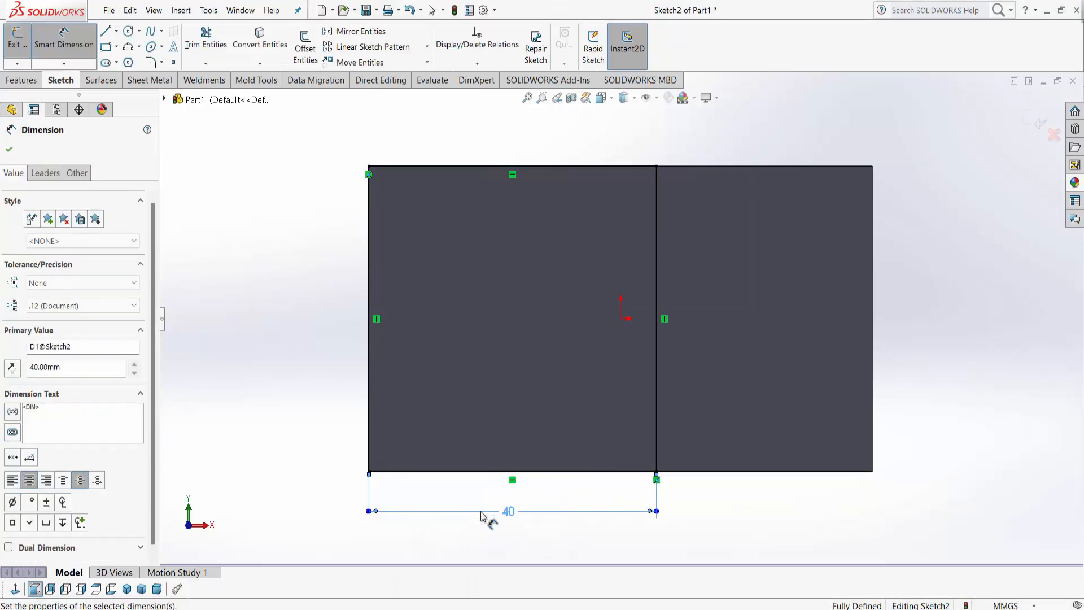
pyautogui.click(692, 516)
pyautogui.press('f')
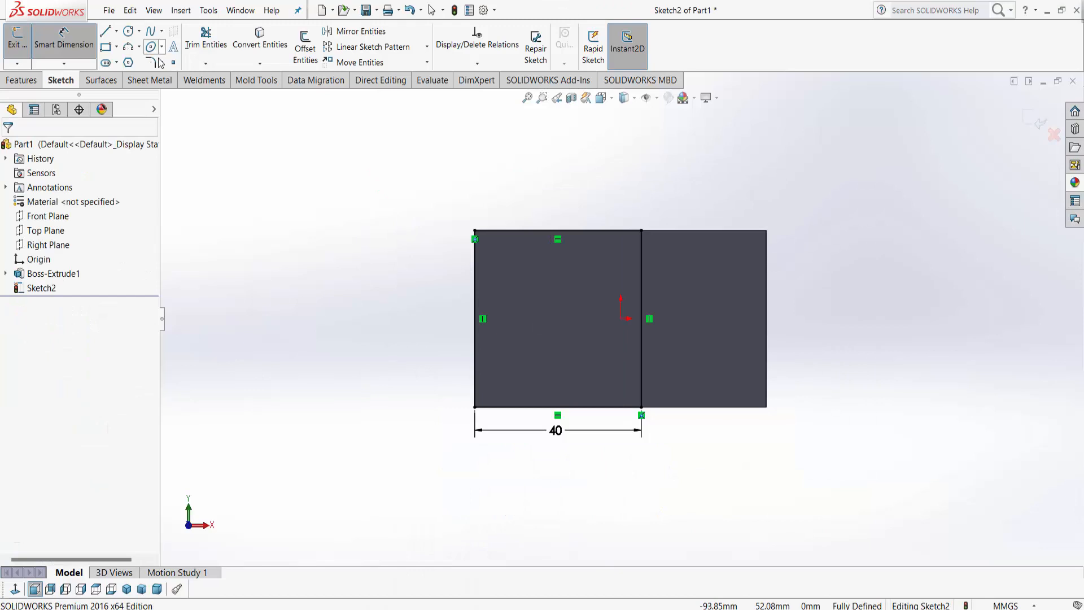
# Step: Extrude the 40 mm wide rectangle as a blind boss 30 mm deep, merged with the plate
pyautogui.click(21, 82)
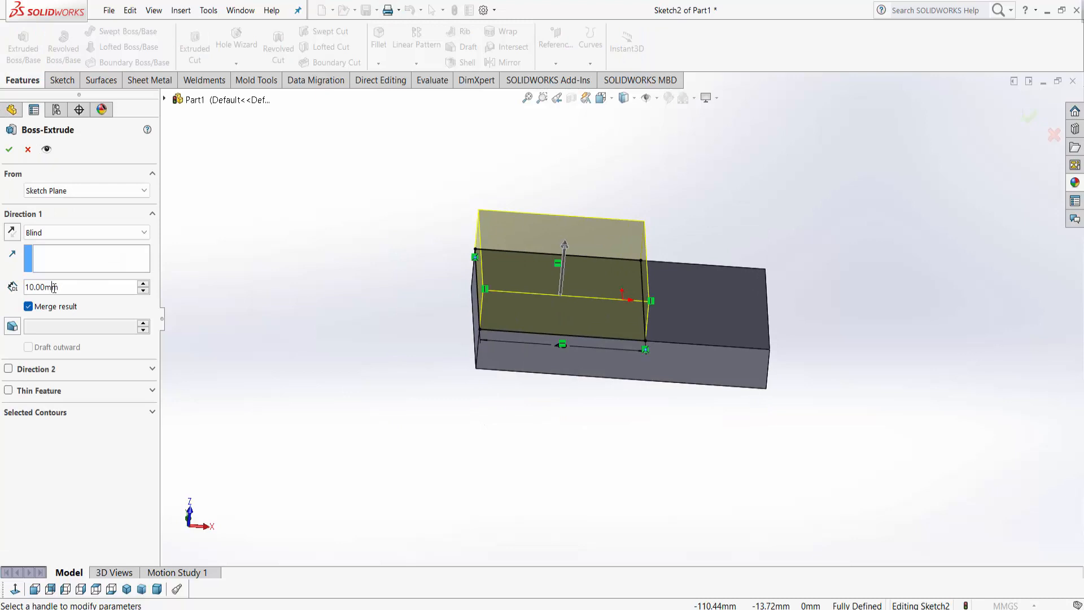
pyautogui.write('30')
pyautogui.press('Return')
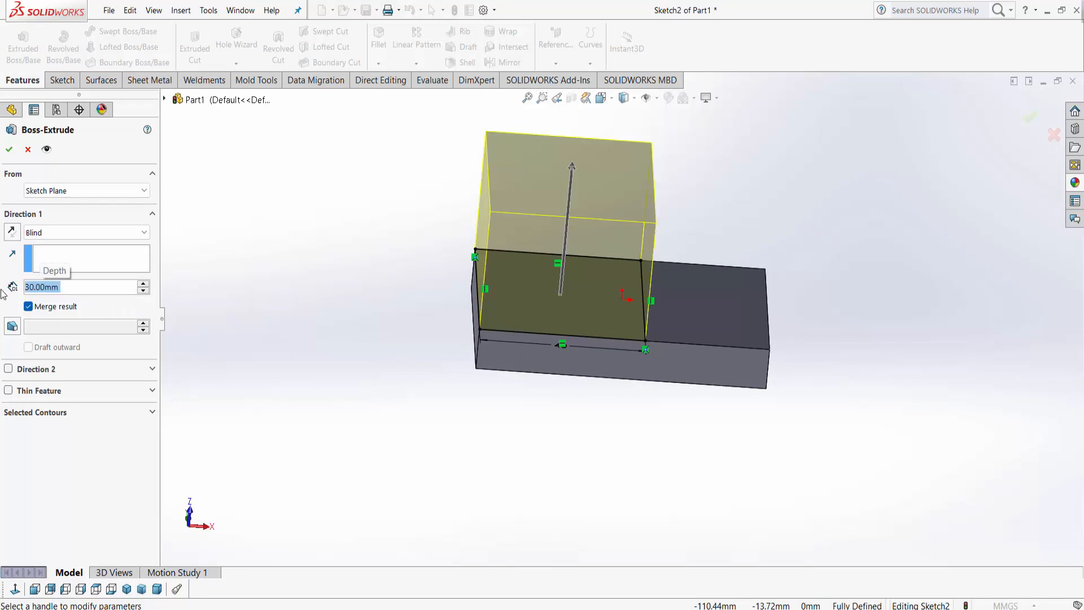
pyautogui.click(8, 150)
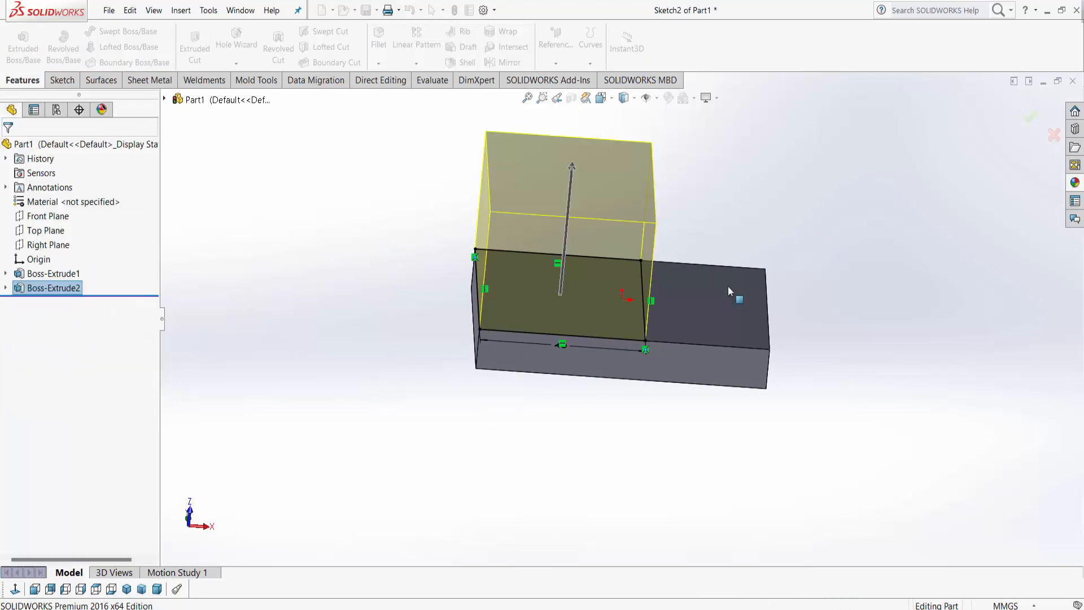
# Step: Start a sketch on the raised block's end face and draw a full-height corner rectangle about 14.5 mm from its left edge
pyautogui.rightClick(620, 229)
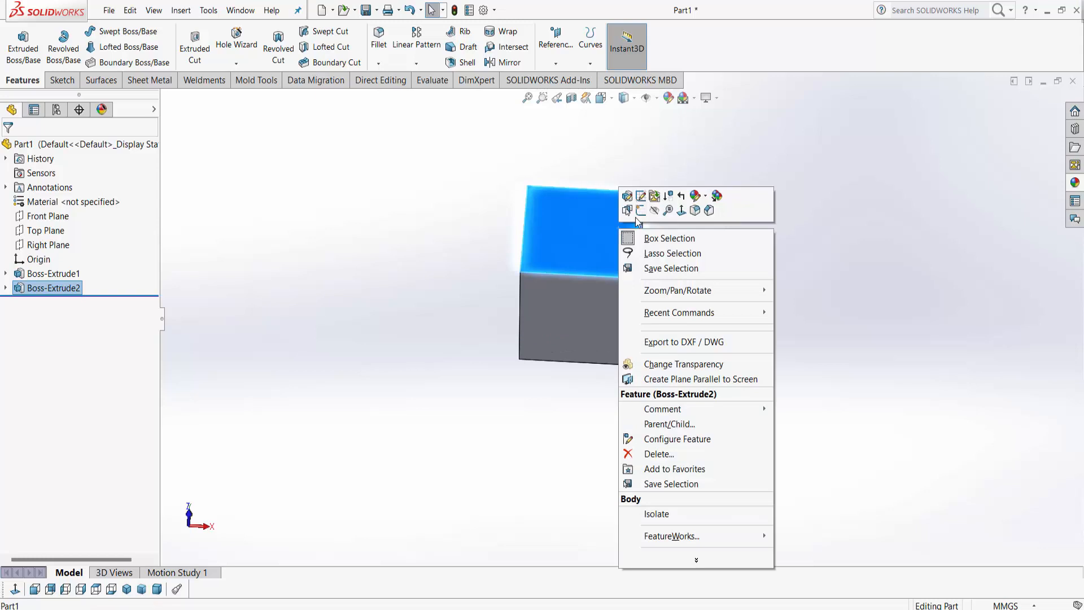
pyautogui.click(641, 210)
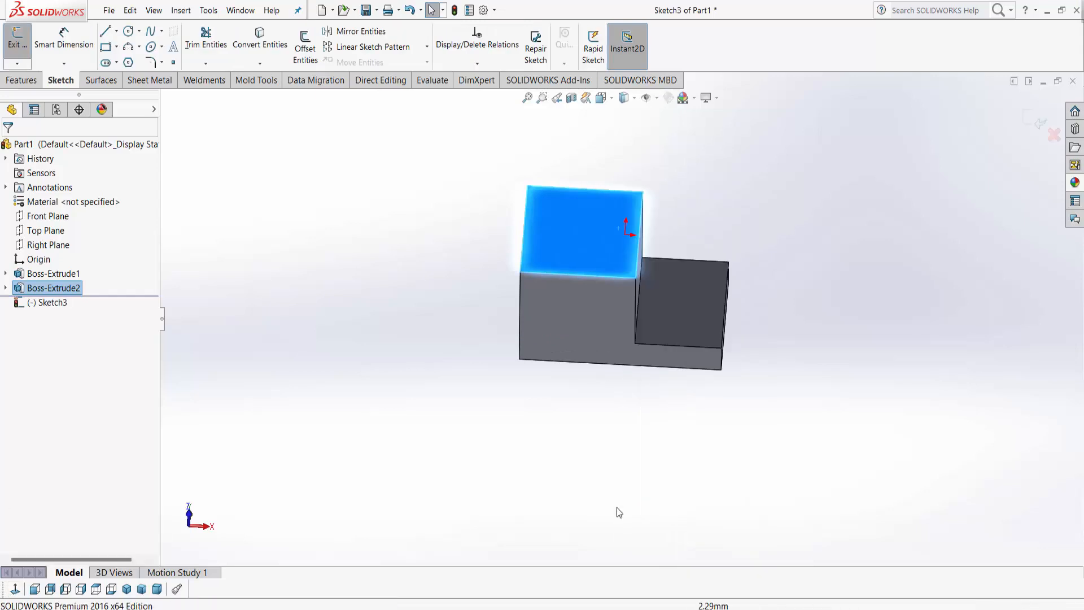
pyautogui.click(15, 590)
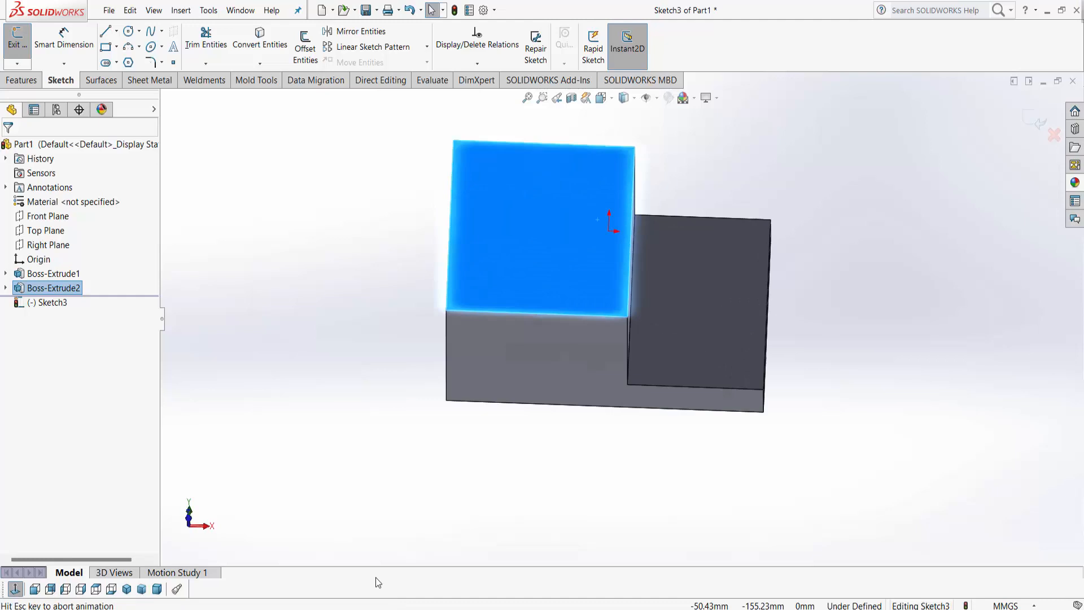
pyautogui.click(105, 47)
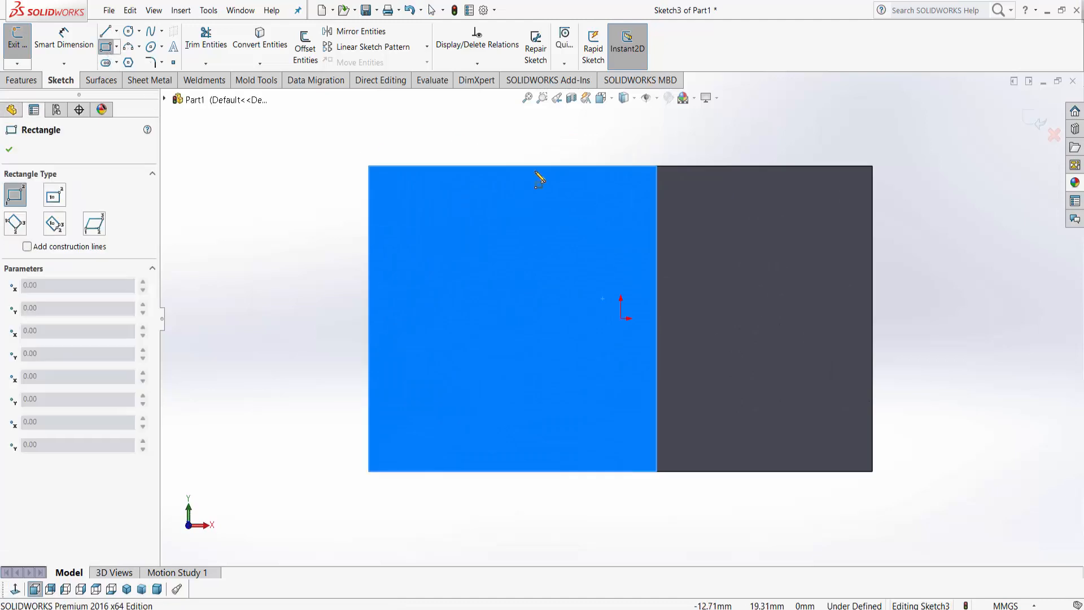
pyautogui.click(474, 168)
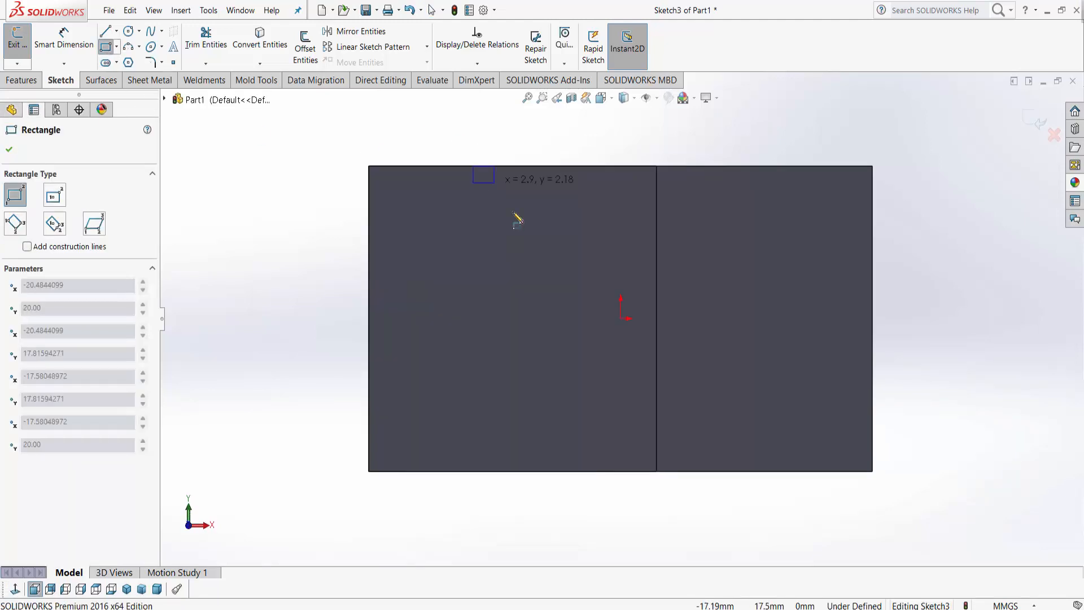
pyautogui.click(549, 471)
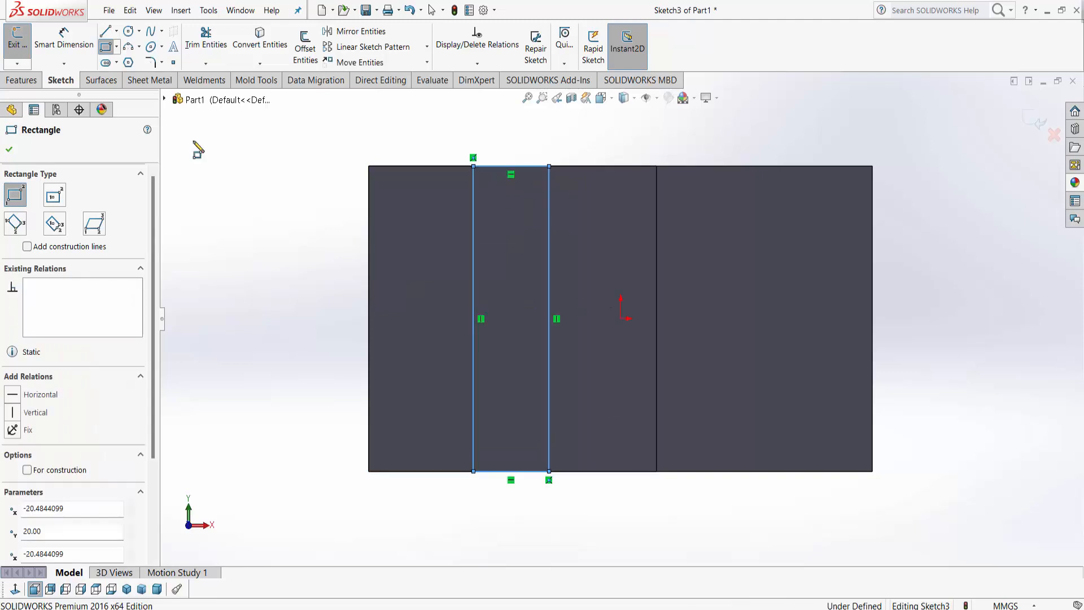
# Step: Dimension the distance from the block's left edge to the rectangle's left side and set it to 10 mm
pyautogui.click(75, 50)
pyautogui.click(473, 403)
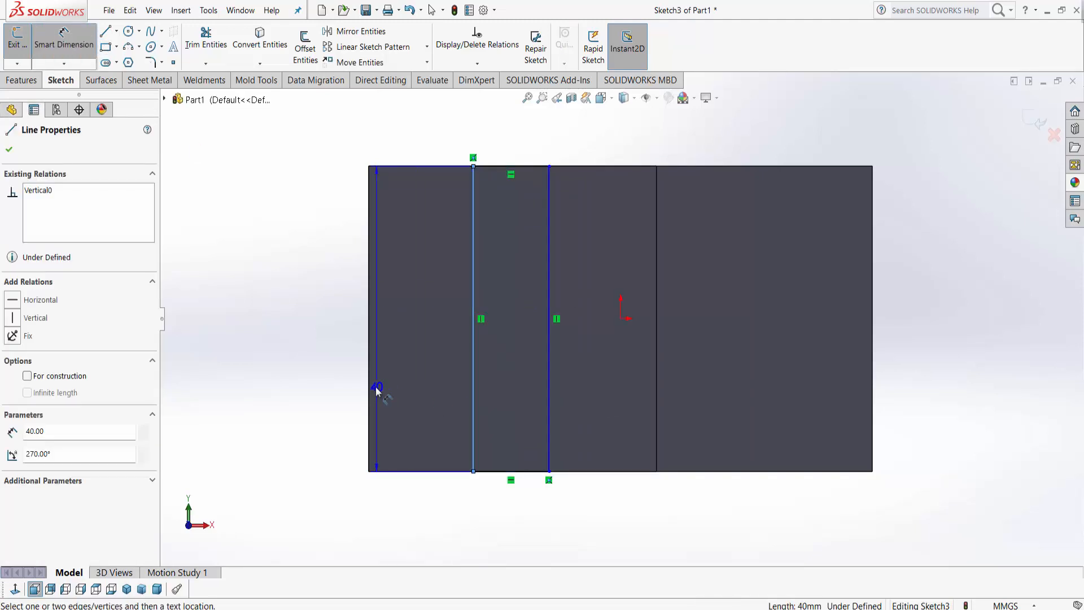
pyautogui.click(369, 390)
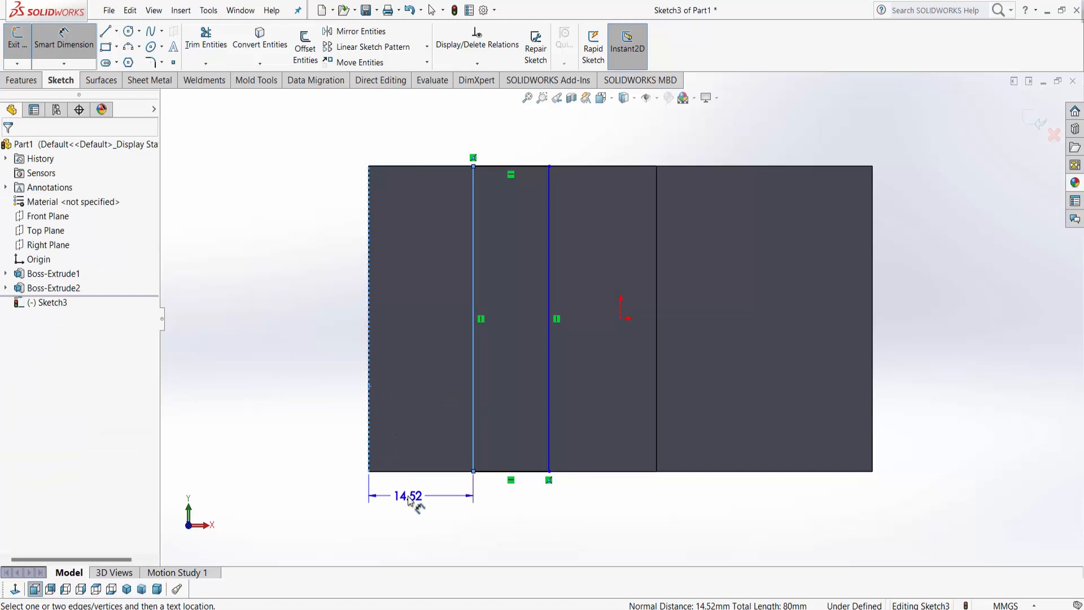
pyautogui.click(409, 503)
pyautogui.write('10')
pyautogui.press('Return')
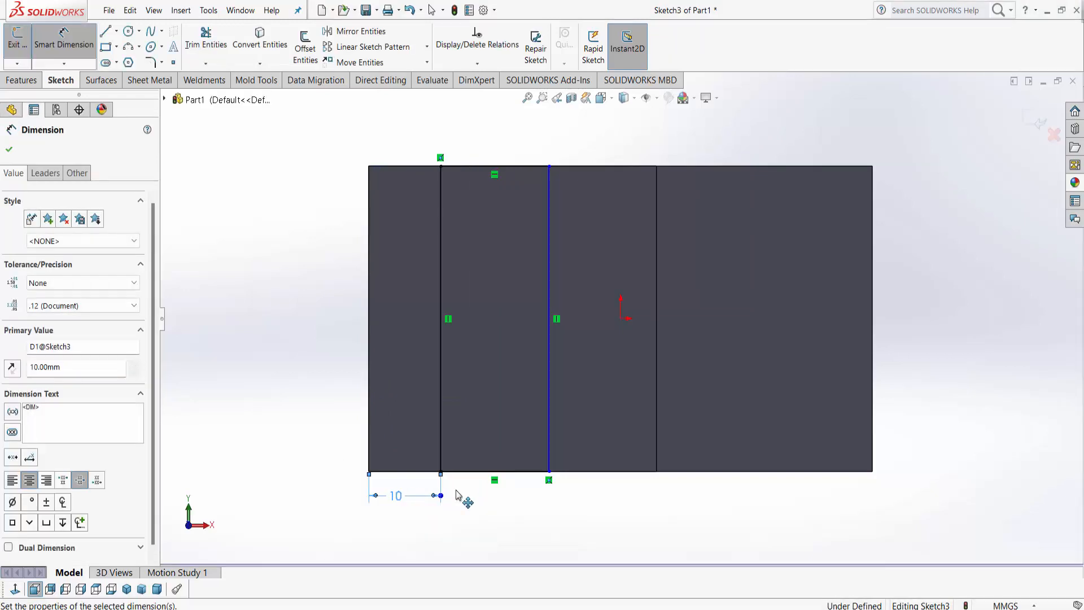
# Step: Dimension the slot rectangle's bottom edge, set its width to 20 mm, and finish dimensioning
pyautogui.click(502, 471)
pyautogui.click(505, 503)
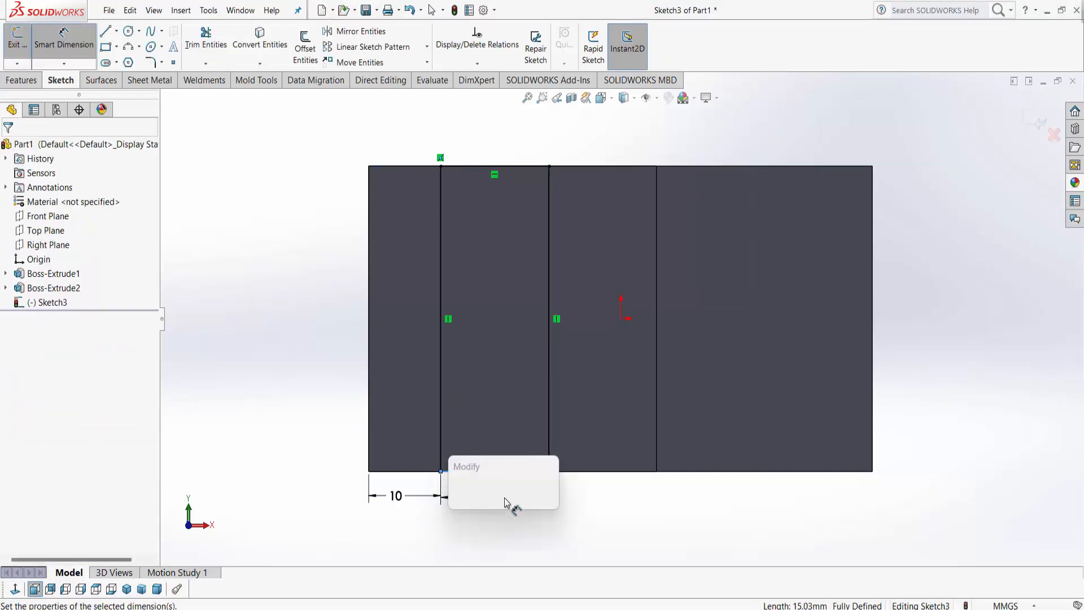
pyautogui.write('20')
pyautogui.press('Return')
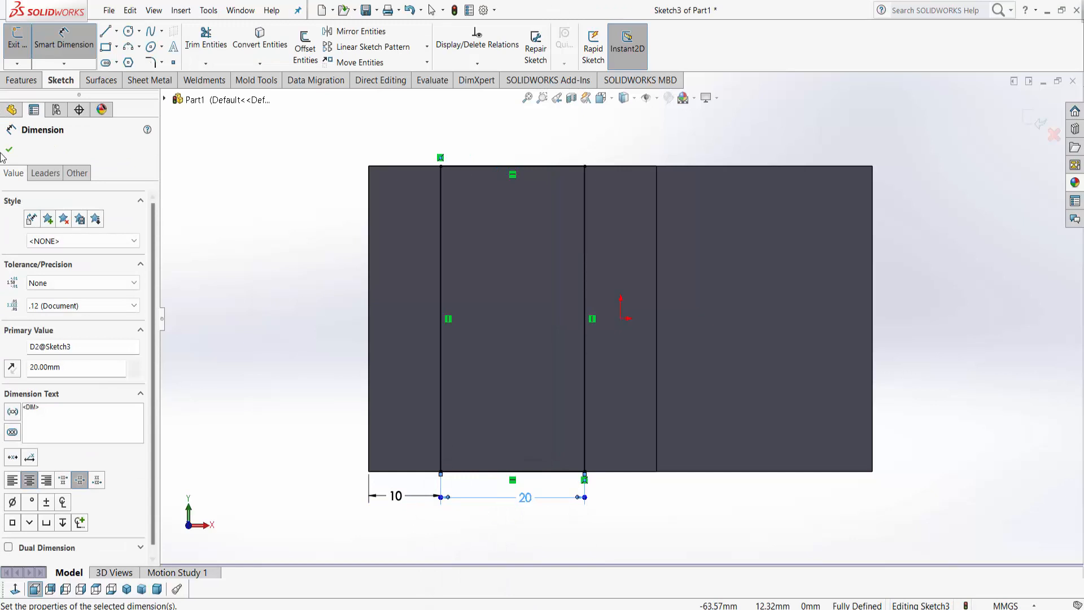
pyautogui.click(8, 151)
# Step: Cut-extrude the 20 mm wide slot rectangle into the raised block as a blind cut 20 mm deep
pyautogui.scroll(2, 731, 439)
pyautogui.moveTo(731, 438); pyautogui.dragTo(717, 283, button='middle')
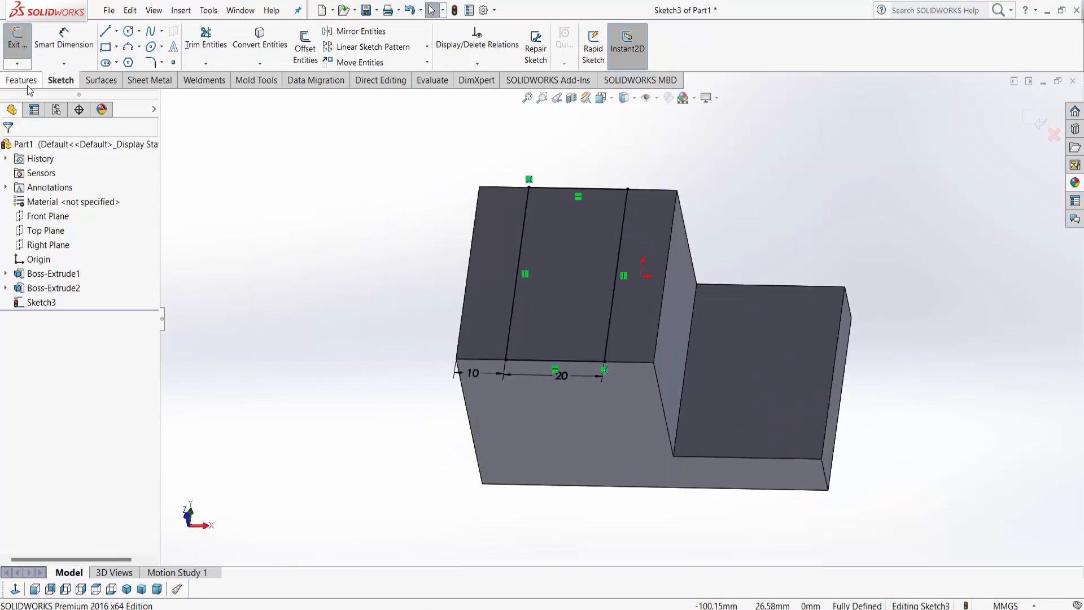
pyautogui.click(31, 83)
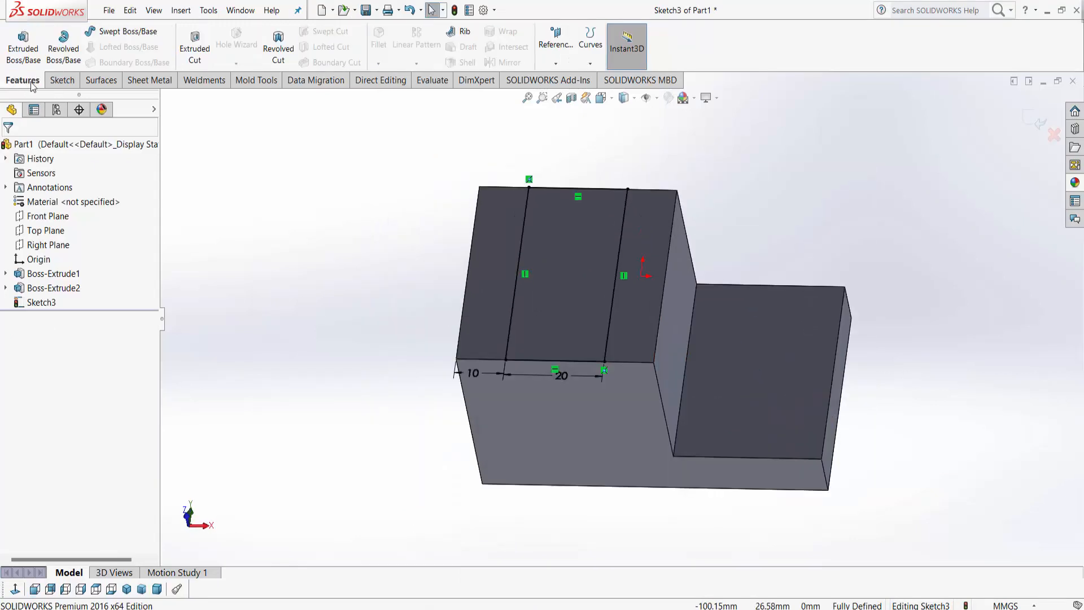
pyautogui.click(199, 56)
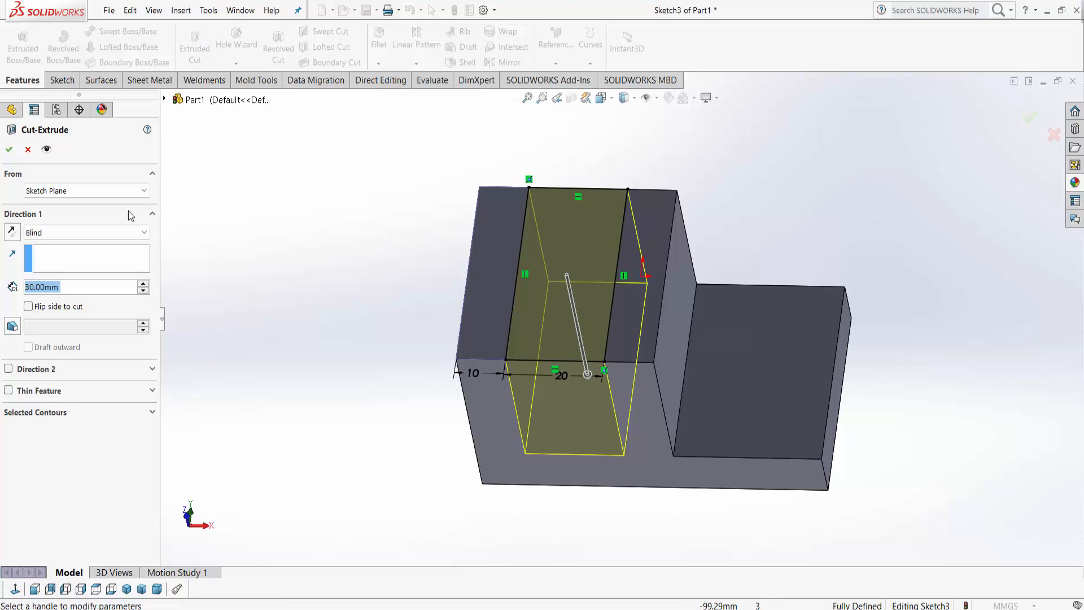
pyautogui.write('20')
pyautogui.press('Return')
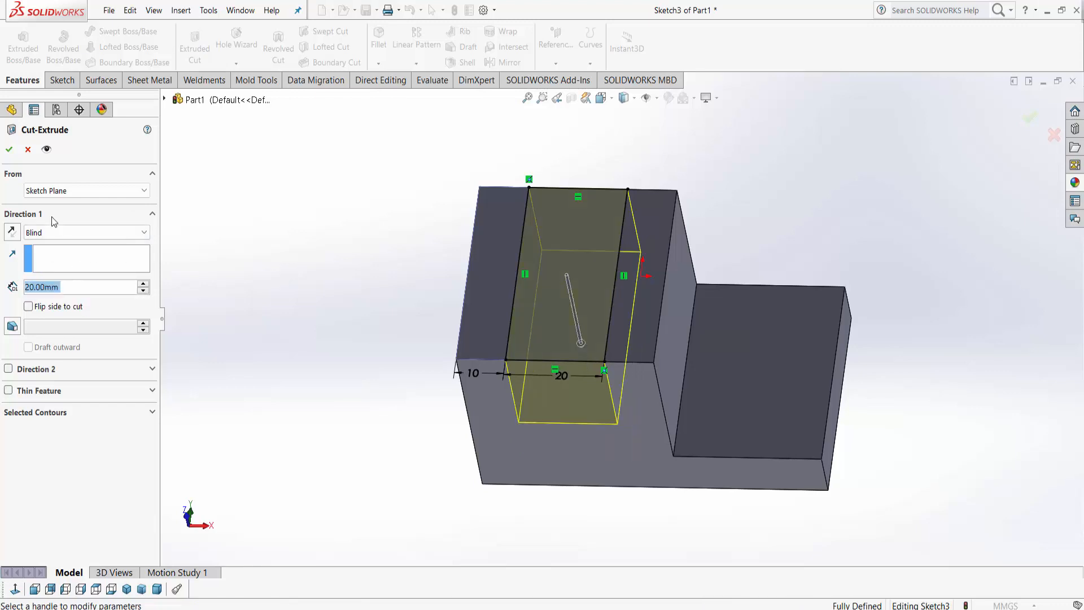
pyautogui.click(10, 149)
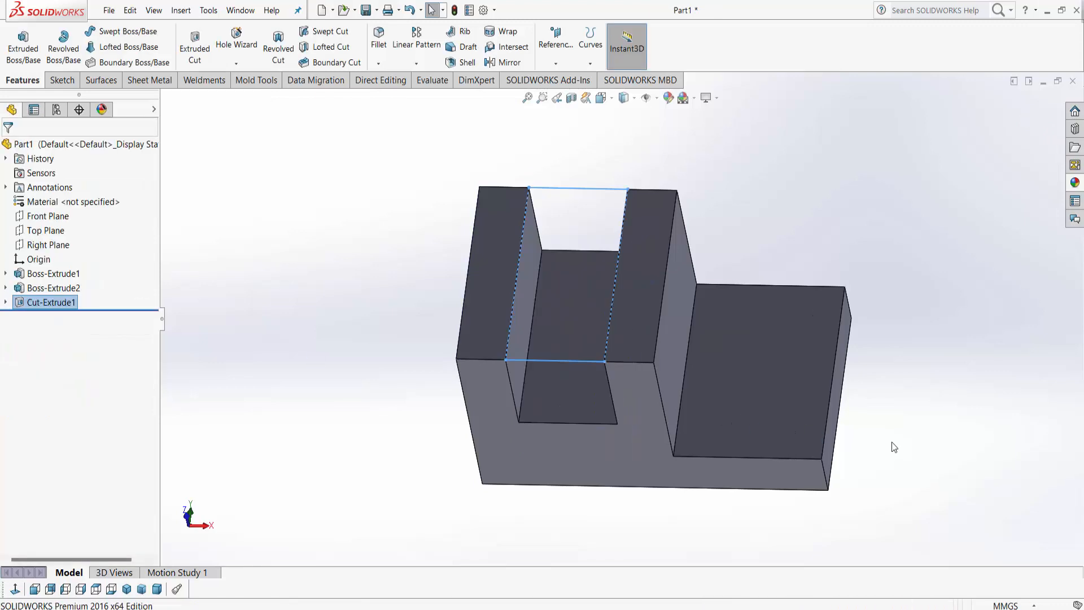
# Step: Start a sketch on the raised block's side face next to the step and draw a closed right triangle across its lower outer corner, about 19 mm high
pyautogui.moveTo(891, 445); pyautogui.dragTo(610, 326, button='middle')
pyautogui.rightClick(611, 312)
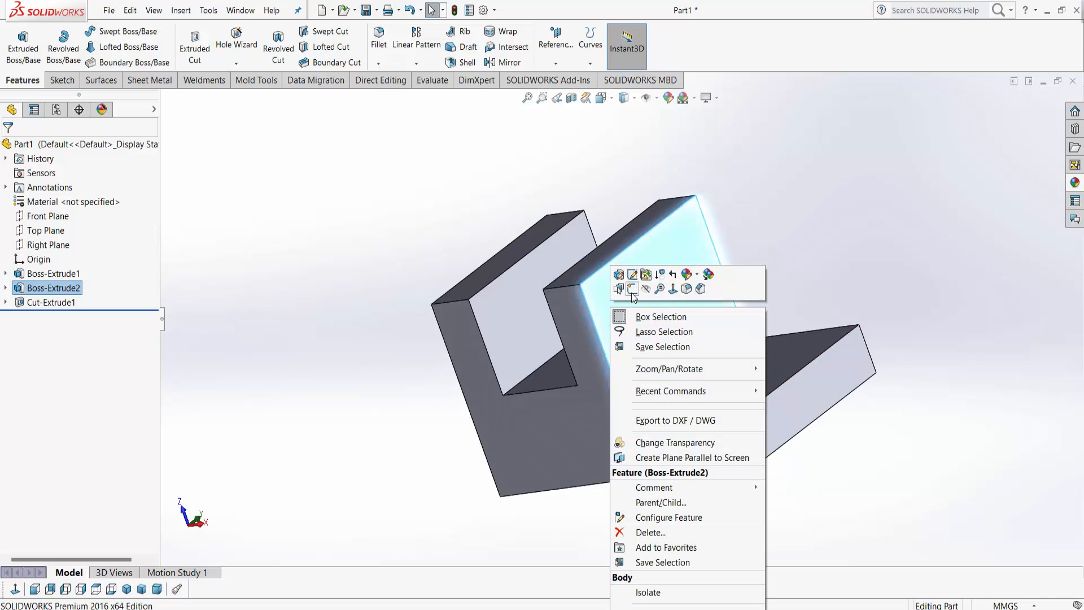
pyautogui.click(632, 291)
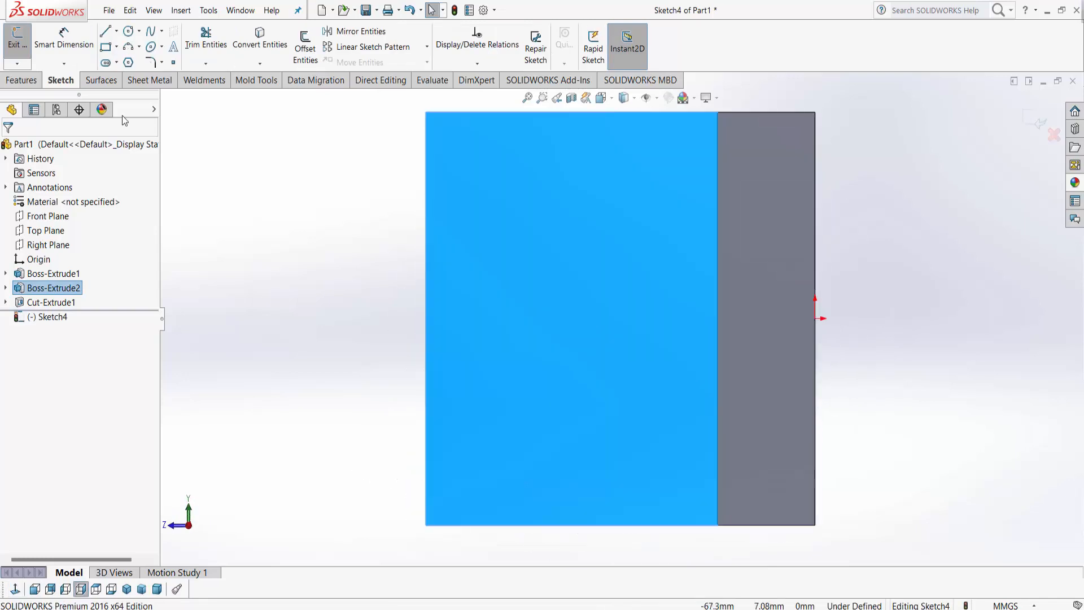
pyautogui.click(106, 32)
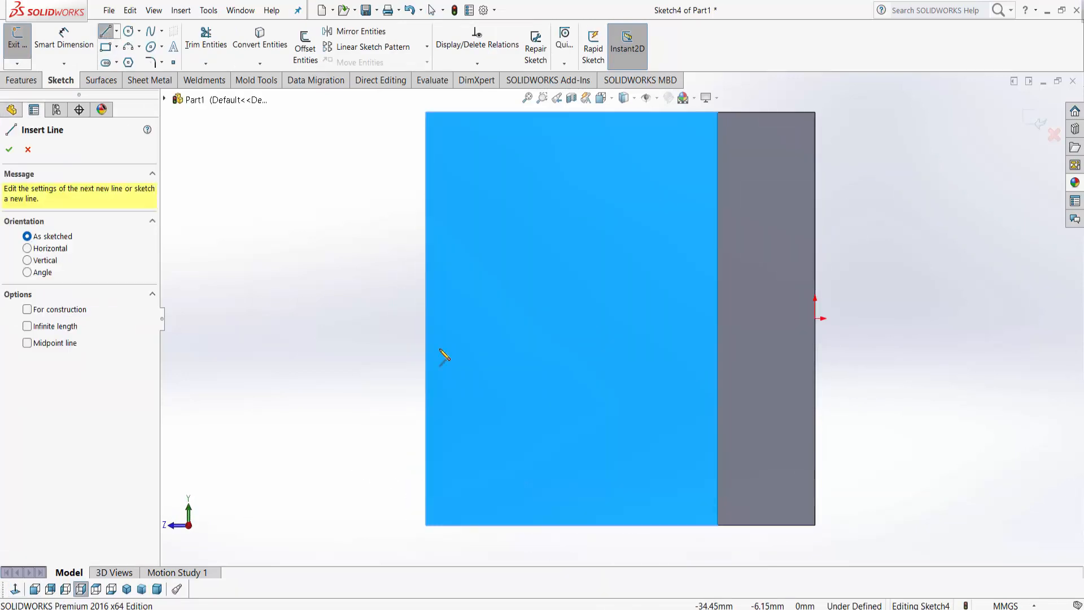
pyautogui.click(427, 328)
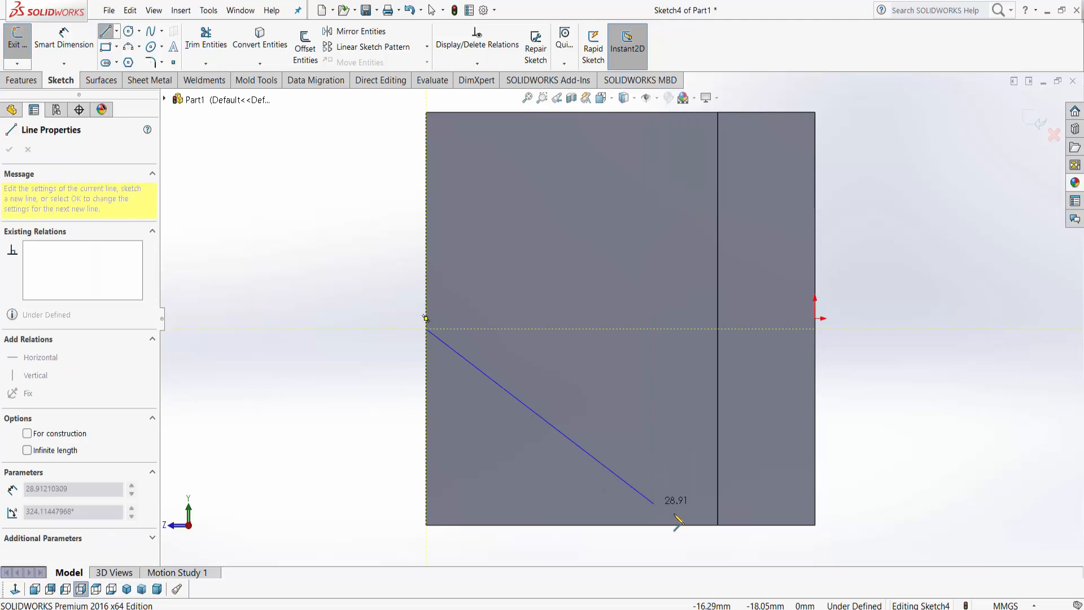
pyautogui.click(718, 525)
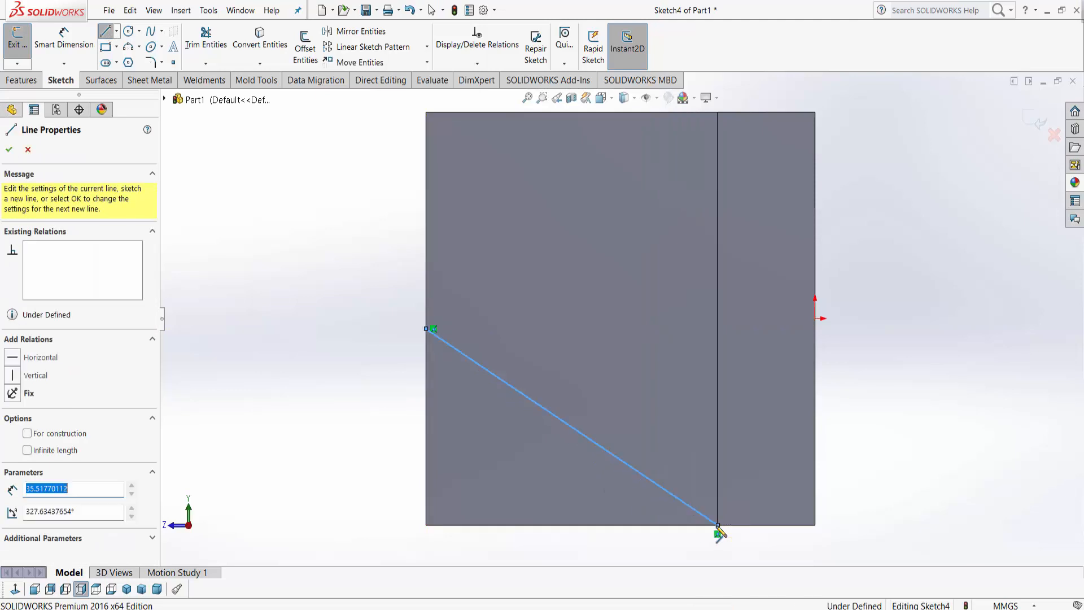
pyautogui.click(427, 525)
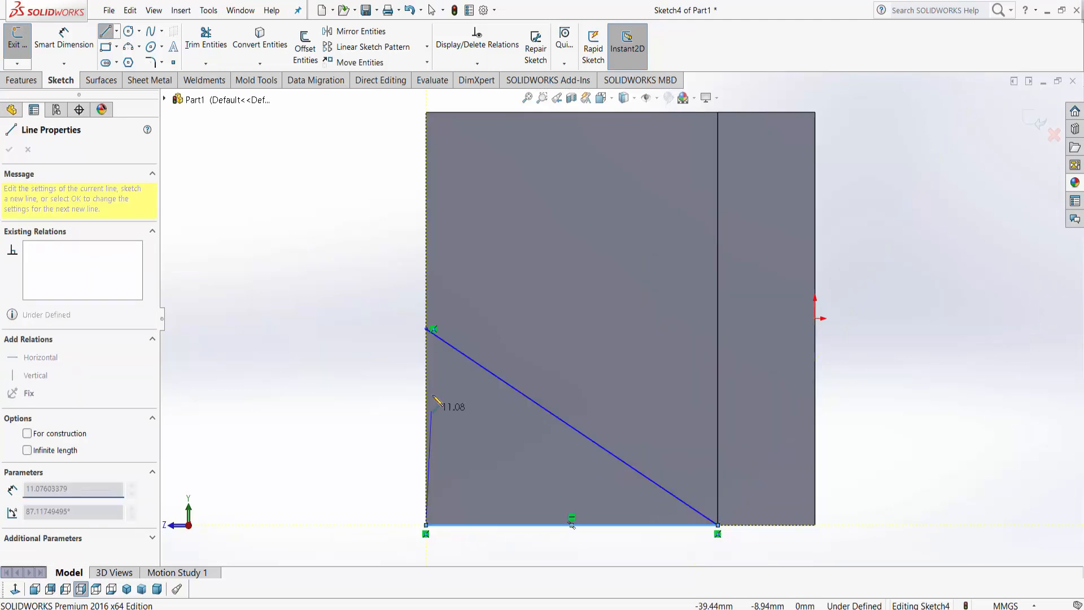
pyautogui.click(427, 329)
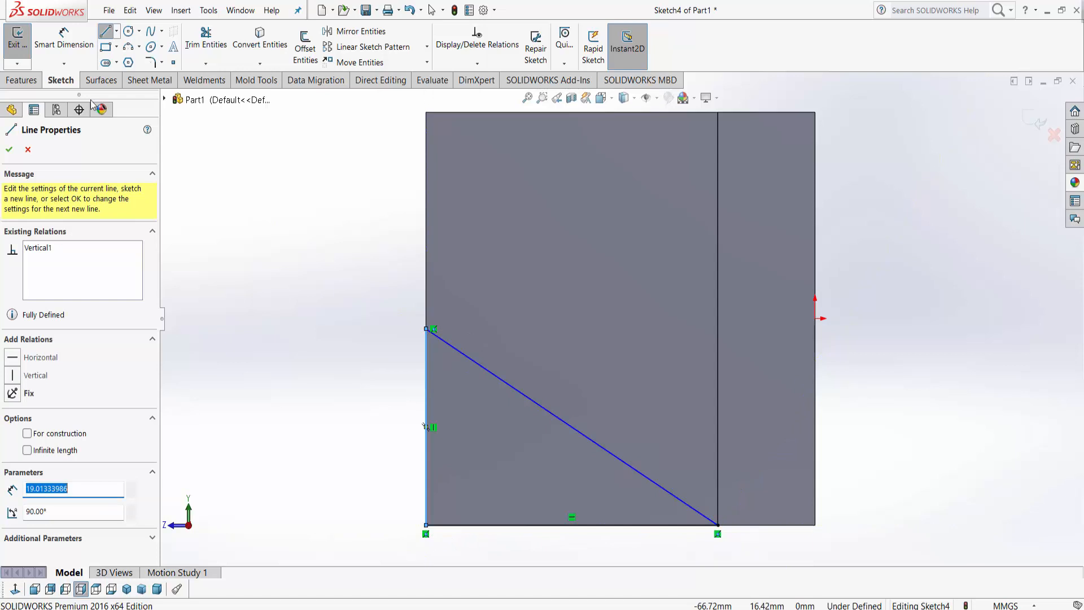
# Step: Dimension the distance from the side face's upper edge to the triangle's upper vertex and set it to 20 mm
pyautogui.click(64, 41)
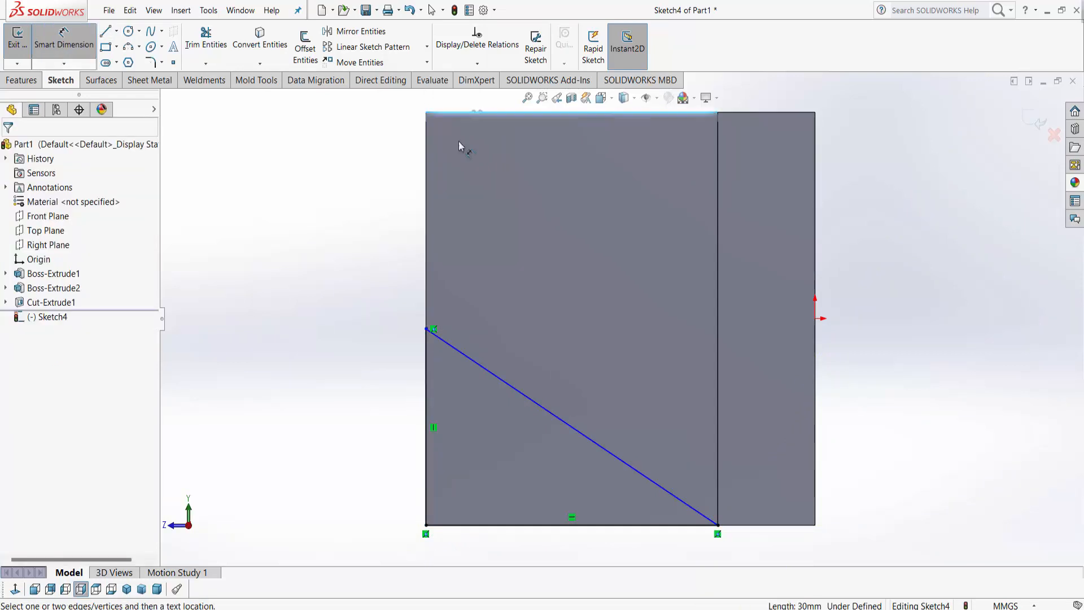
pyautogui.click(426, 329)
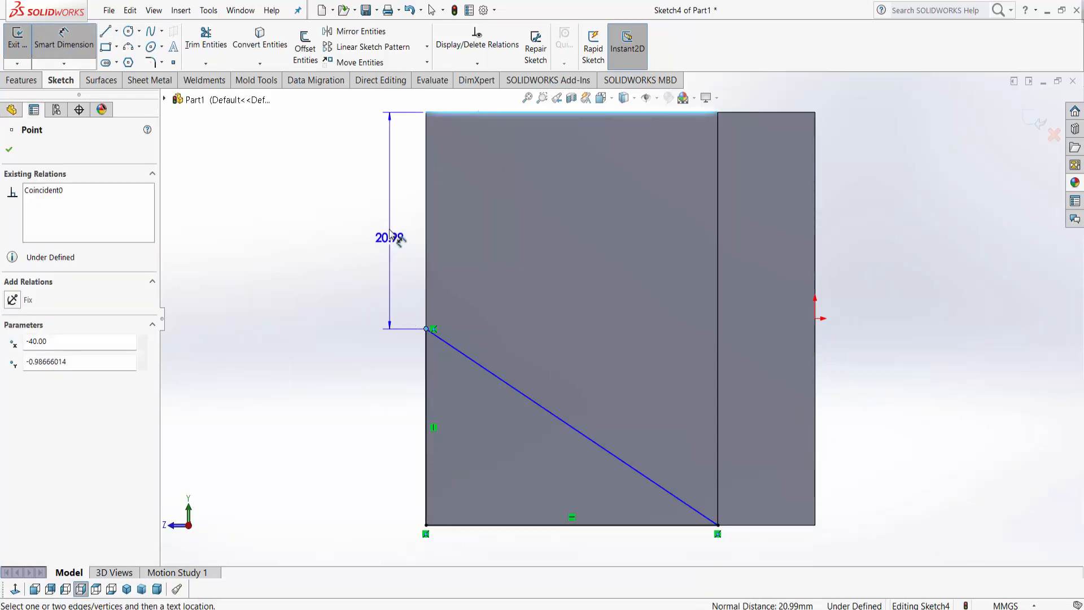
pyautogui.click(388, 233)
pyautogui.write('20')
pyautogui.press('Return')
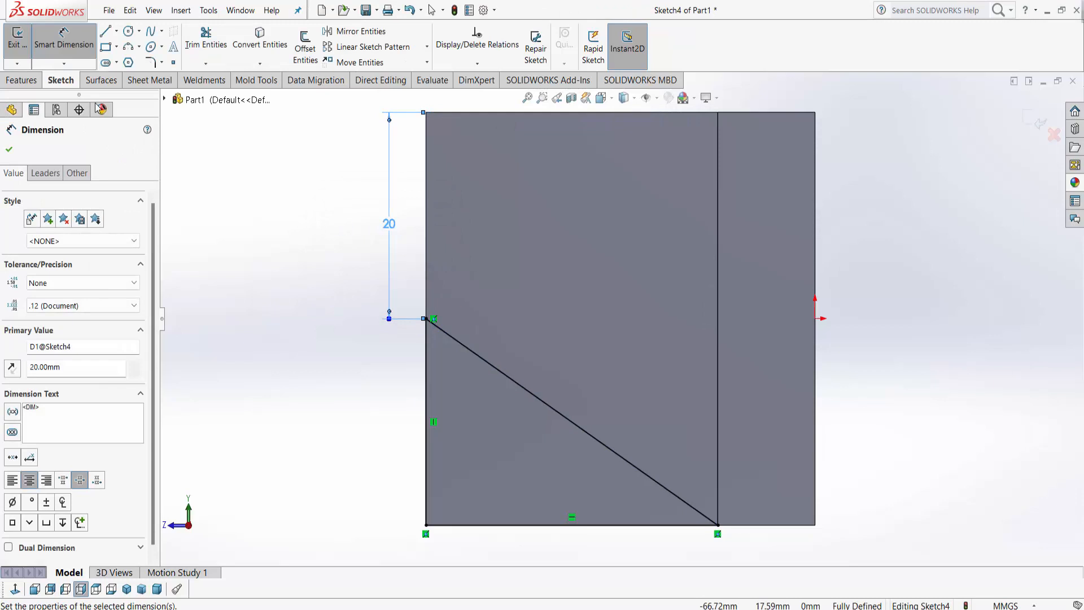
# Step: Cut-extrude the triangle with the Through All end condition to slope the front of both raised walls
pyautogui.click(21, 80)
pyautogui.click(194, 48)
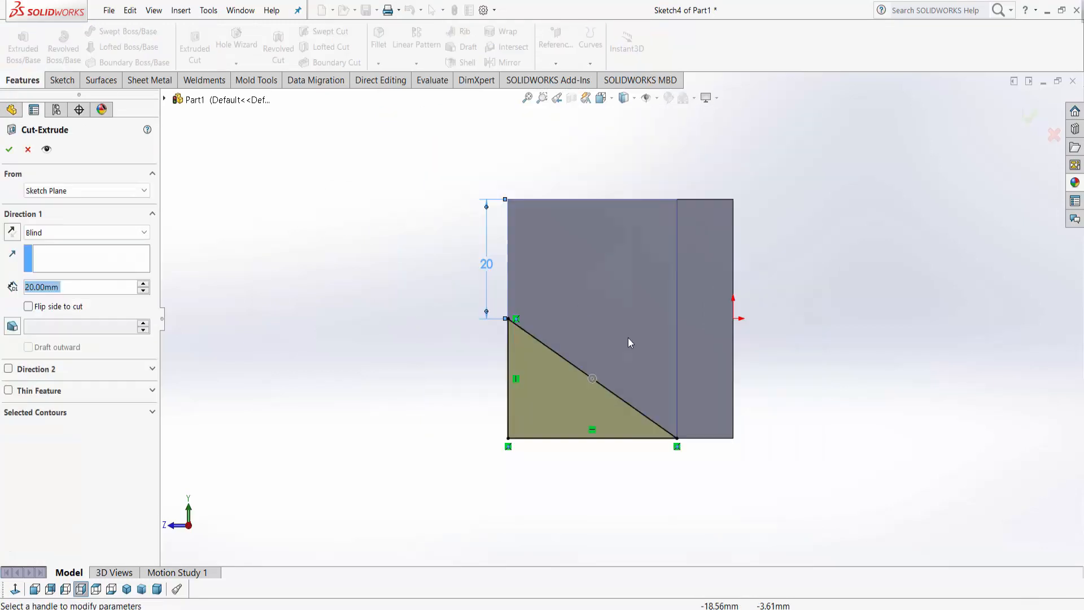
pyautogui.click(80, 233)
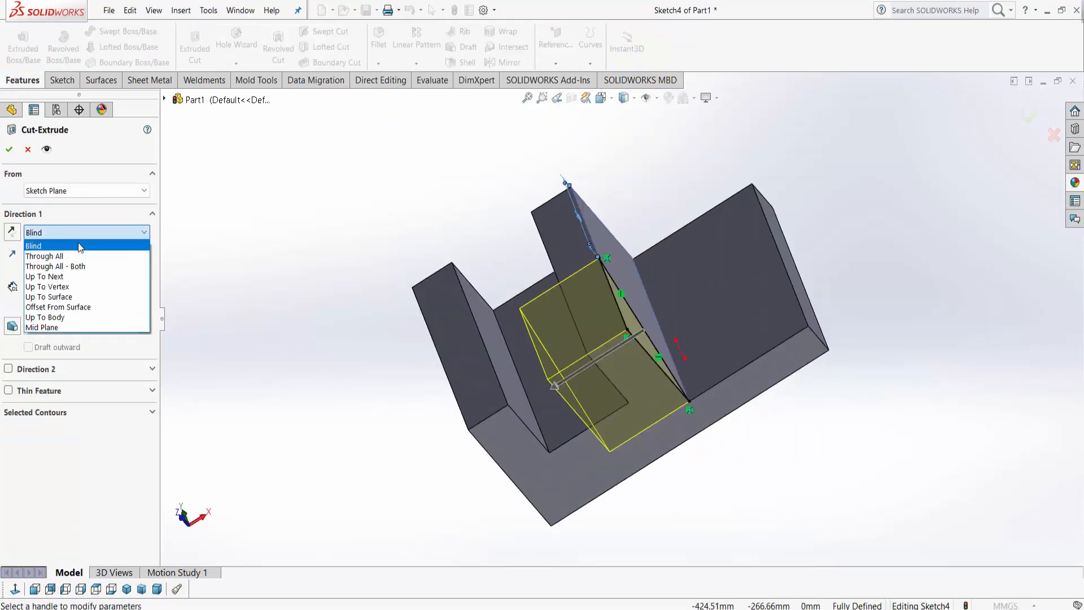
pyautogui.click(68, 252)
pyautogui.click(9, 149)
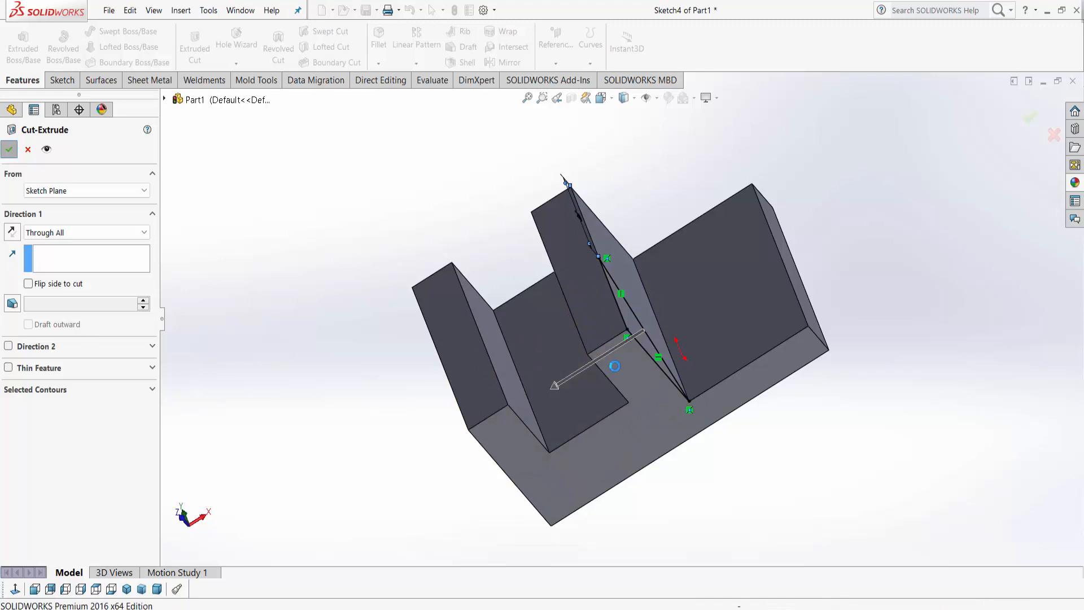
# Step: Start a sketch on the base's exposed face beside the raised block and draw a full-width corner rectangle about 11.6 mm high along its upper edge
pyautogui.moveTo(808, 430); pyautogui.dragTo(724, 394, button='middle')
pyautogui.rightClick(729, 339)
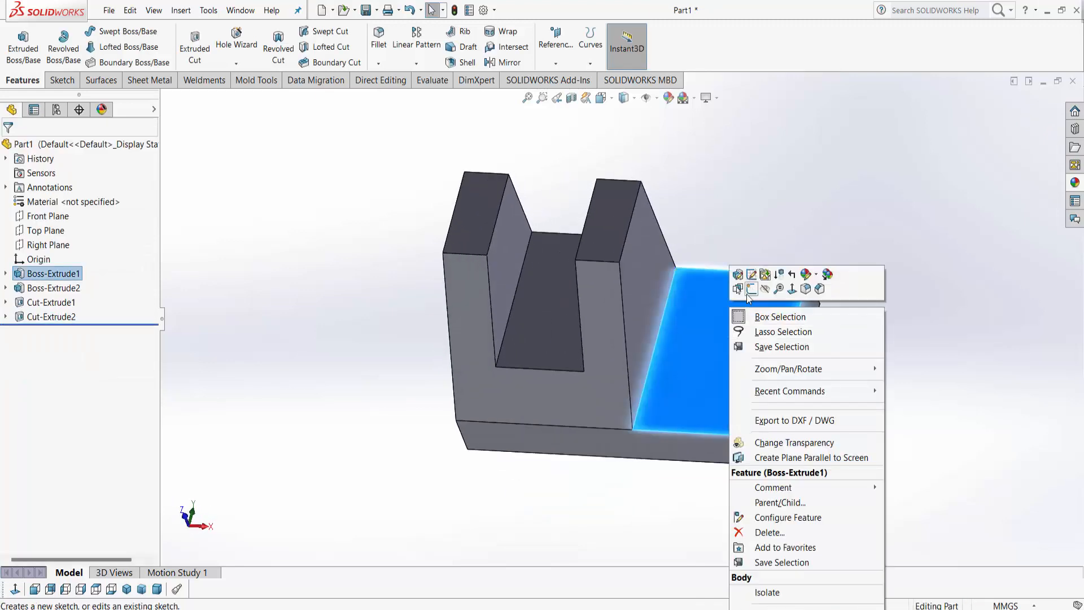
pyautogui.click(744, 280)
pyautogui.click(16, 589)
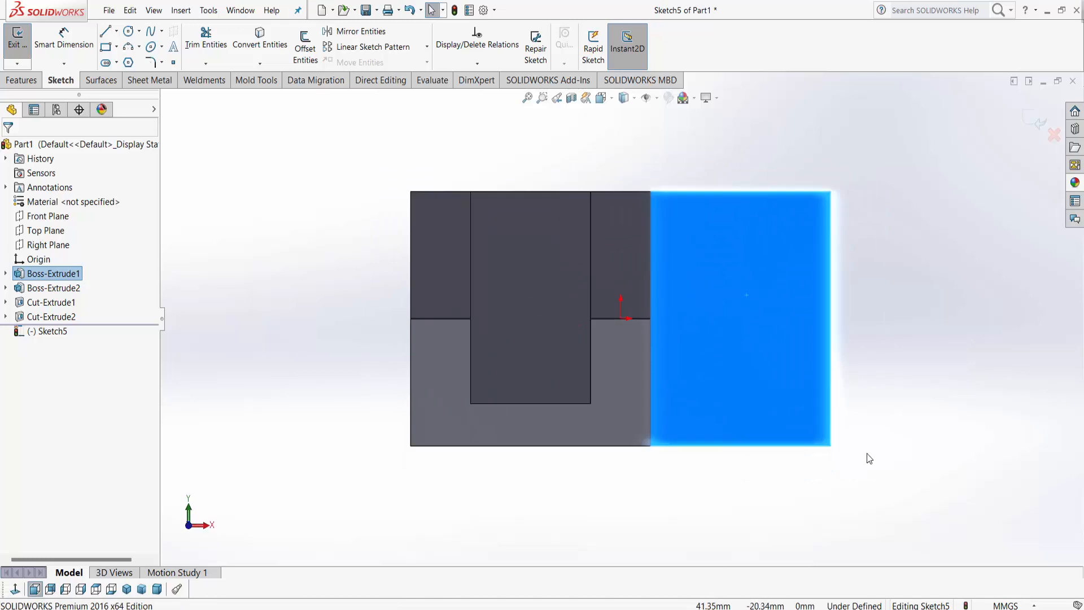
pyautogui.moveTo(821, 421)
pyautogui.mouseDown(button='middle')
pyautogui.moveTo(794, 363)
pyautogui.moveTo(803, 416)
pyautogui.mouseUp(button='middle')
pyautogui.click(35, 590)
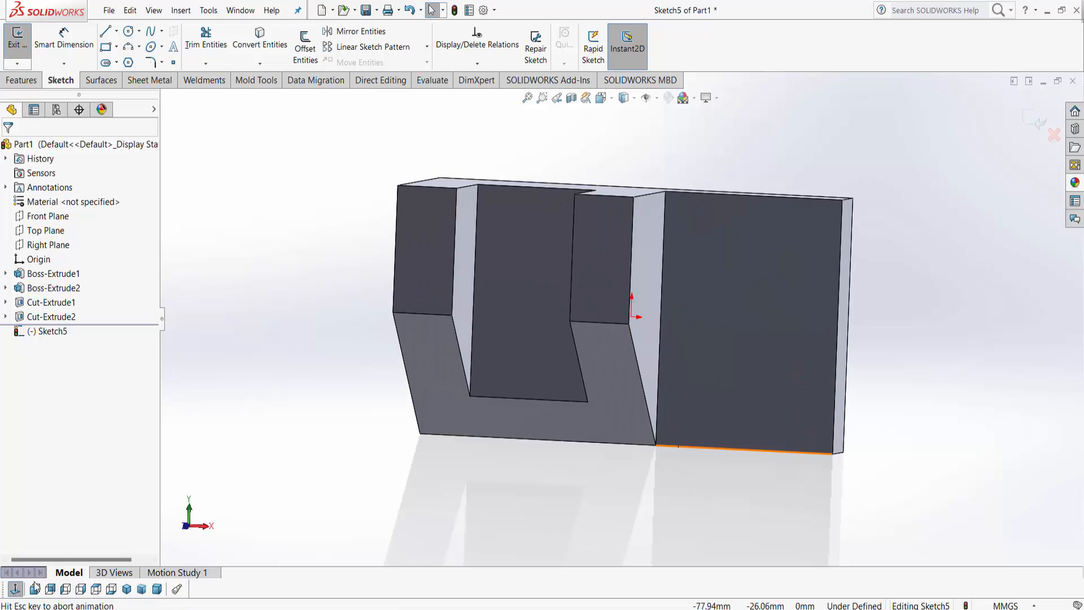
pyautogui.click(105, 47)
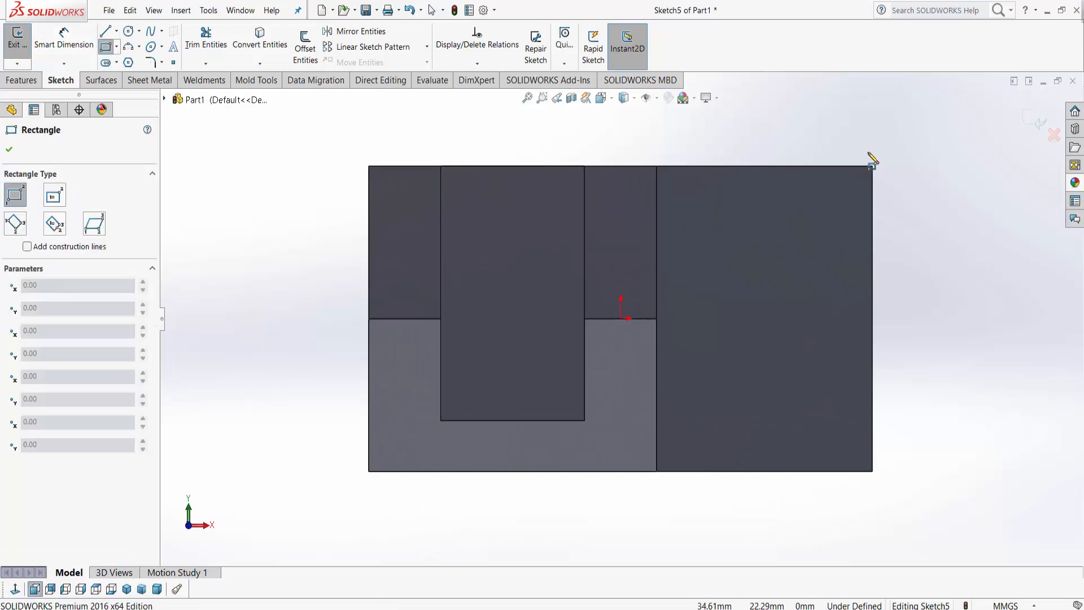
pyautogui.click(873, 167)
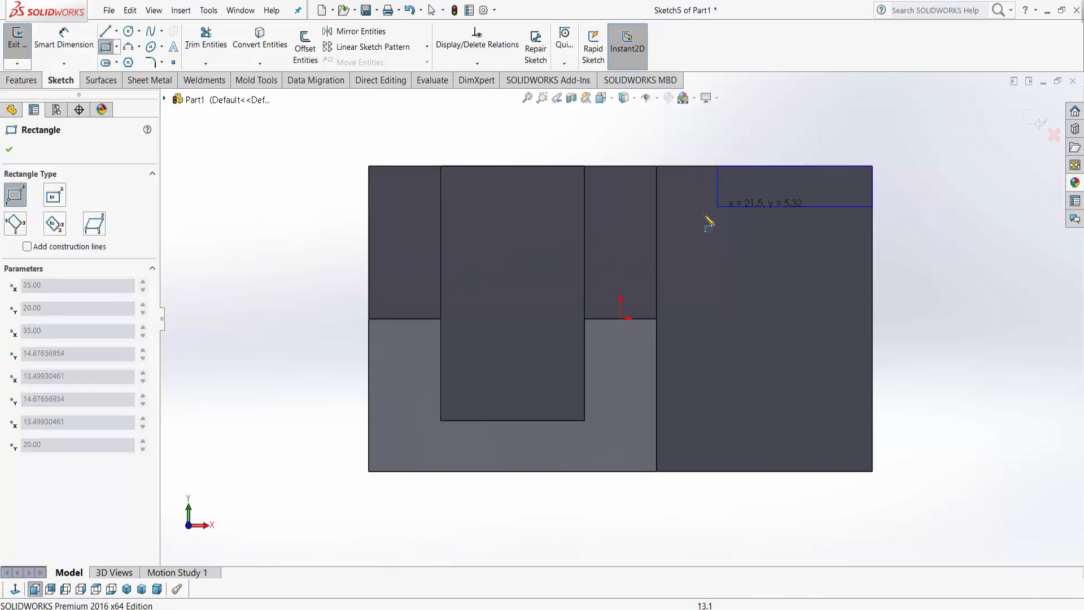
pyautogui.click(657, 254)
# Step: Dimension the rectangle's right side, set its height to 10 mm, and finish dimensioning
pyautogui.click(64, 40)
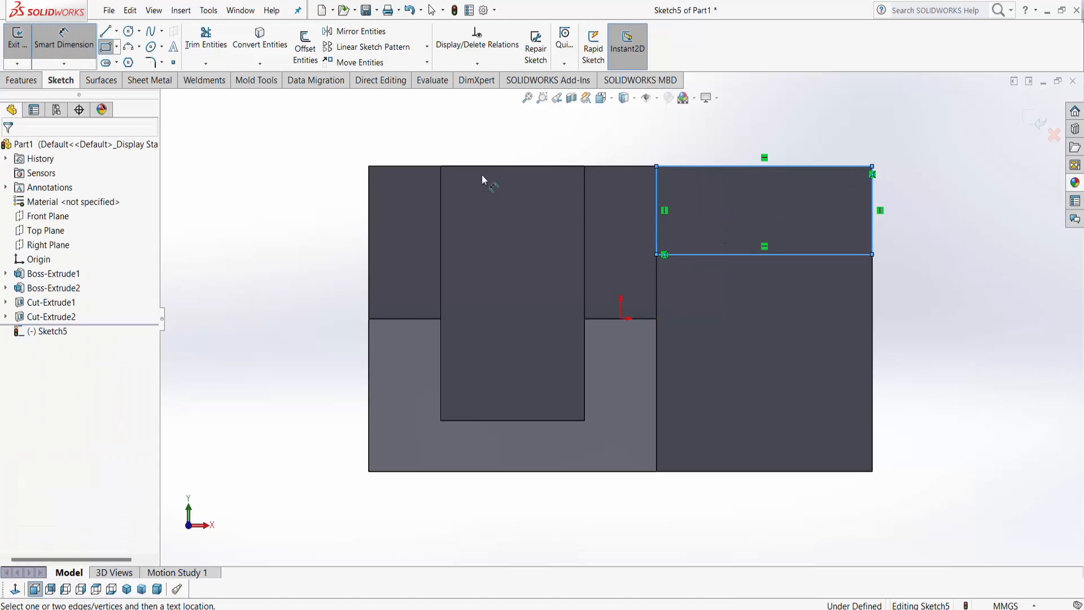
pyautogui.click(873, 213)
pyautogui.click(940, 225)
pyautogui.write('10')
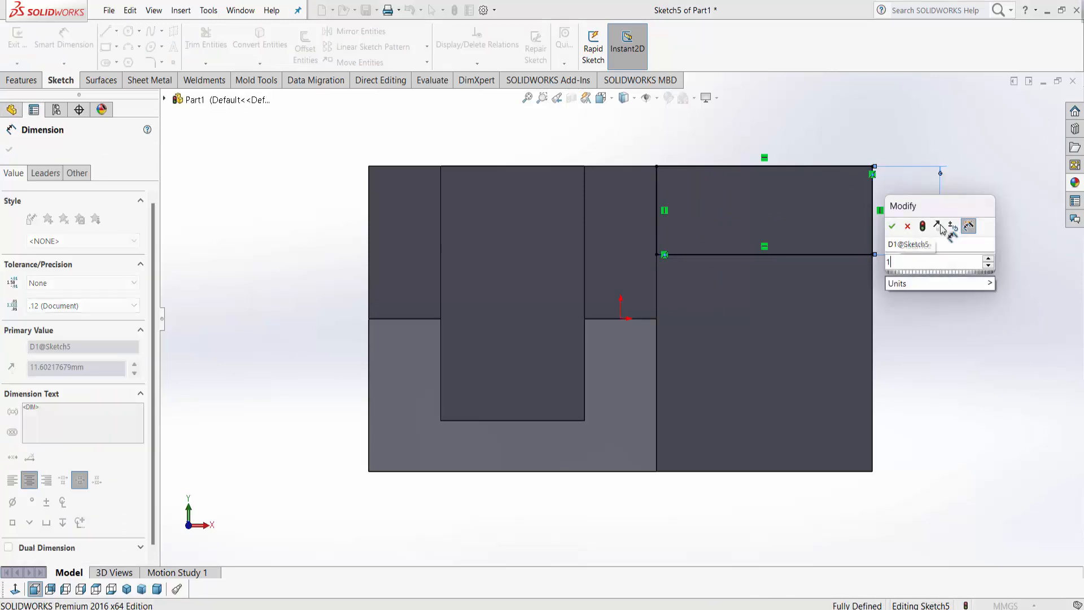
pyautogui.press('Return')
pyautogui.click(9, 149)
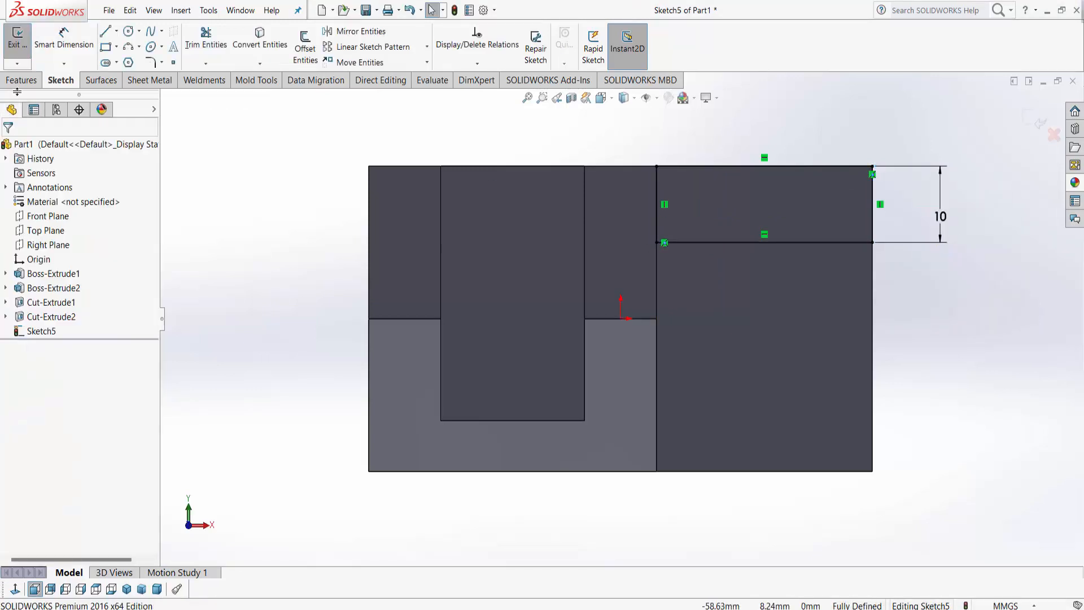
# Step: Extrude the 10 mm high rectangle as a blind boss 20 mm deep, merged with the body
pyautogui.click(21, 79)
pyautogui.click(23, 48)
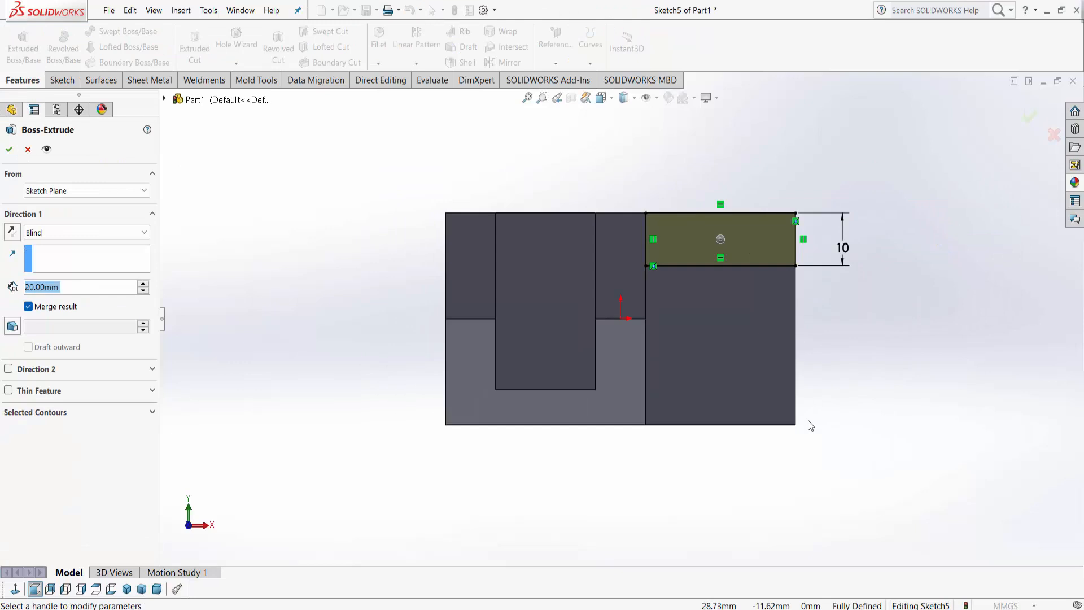
pyautogui.click(9, 150)
# Step: Round the outer top edge of the new upright wall with a constant-size symmetric fillet of 20 mm radius
pyautogui.moveTo(844, 429); pyautogui.dragTo(832, 426, button='middle')
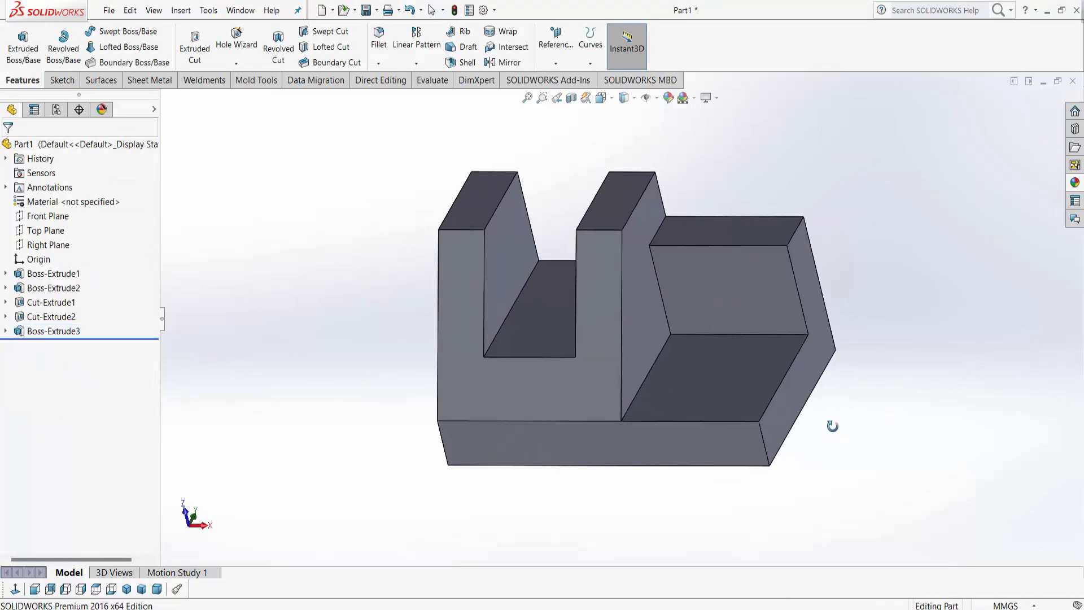
pyautogui.click(383, 50)
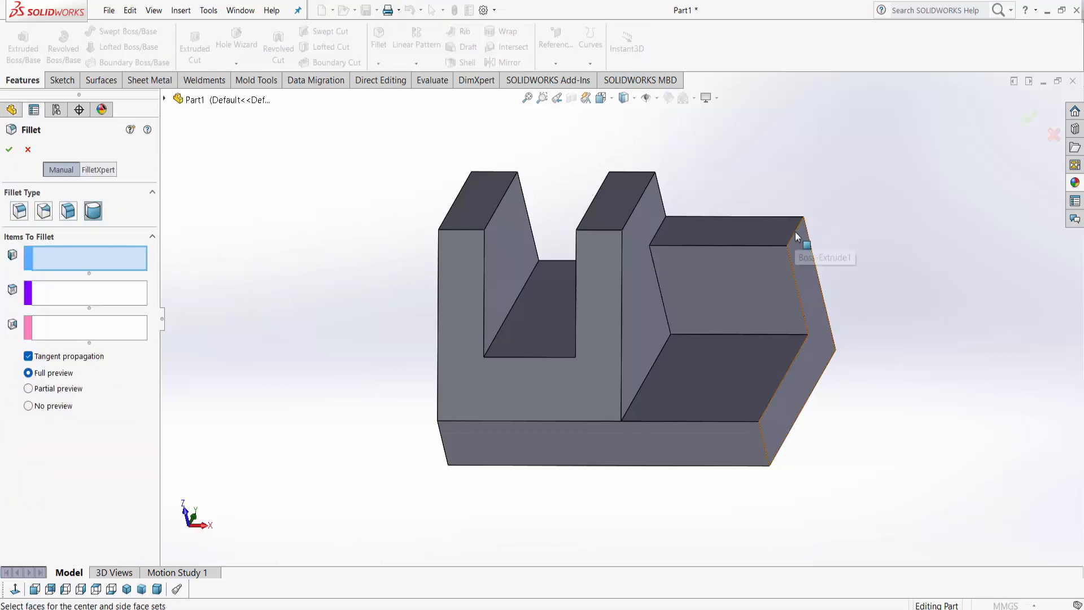
pyautogui.click(19, 211)
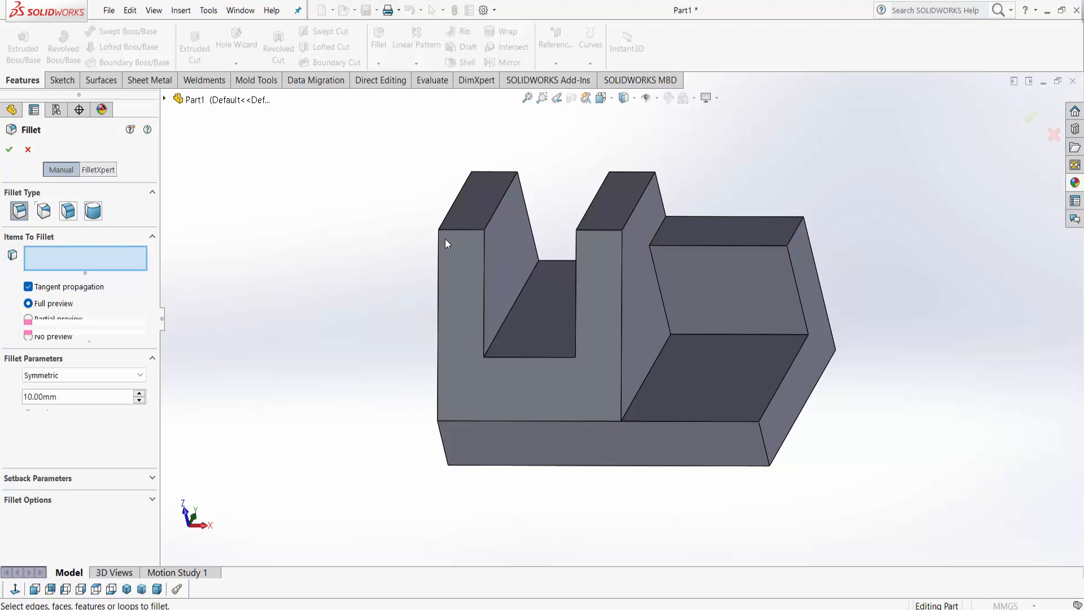
pyautogui.click(795, 238)
pyautogui.doubleClick(65, 397)
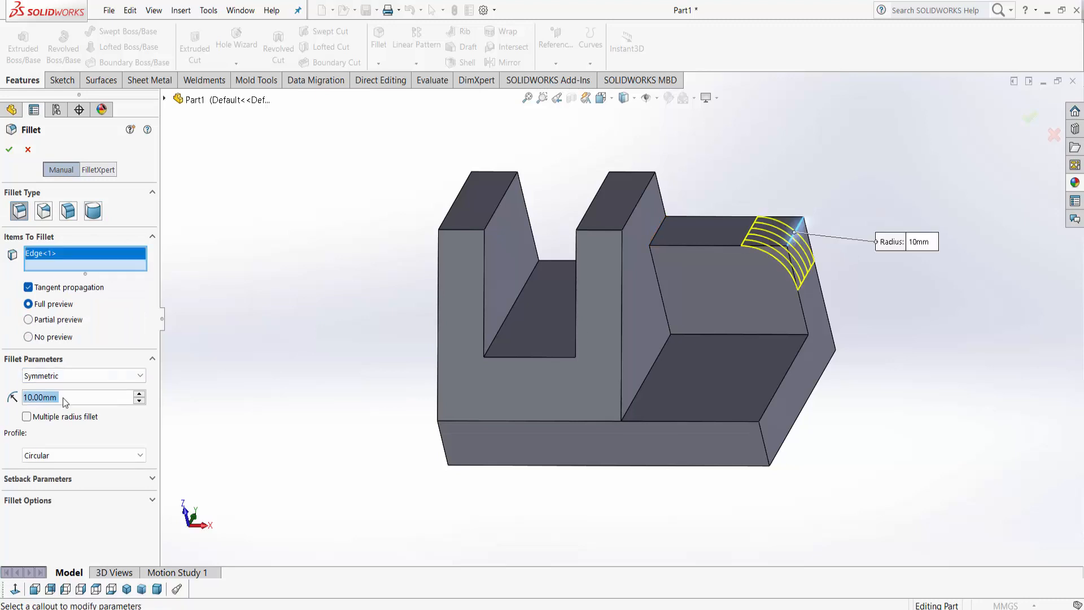
pyautogui.write('20')
pyautogui.press('Return')
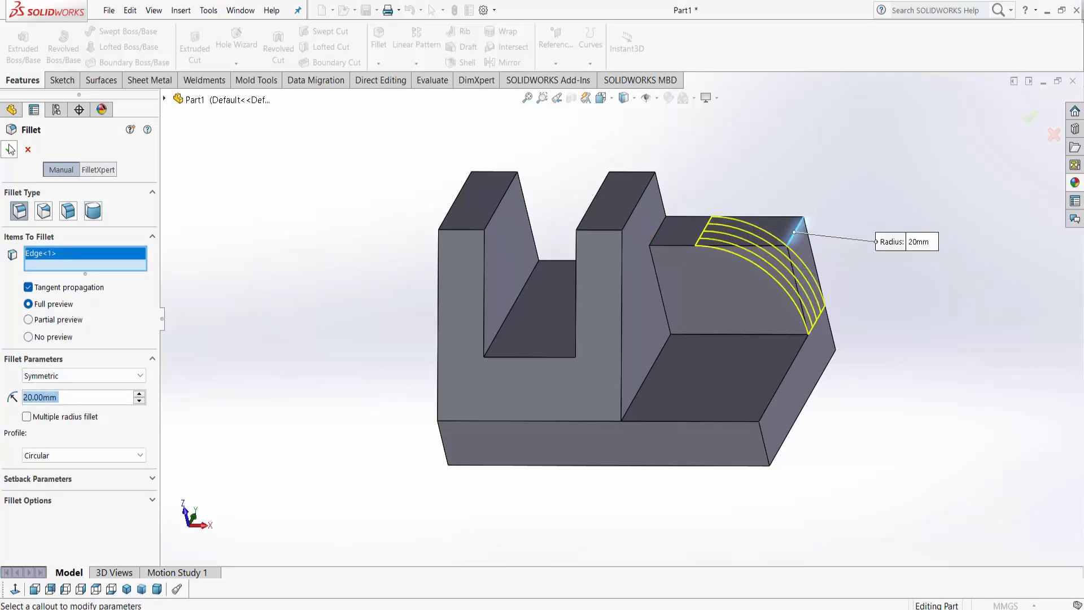
# Step: Start a sketch on the base's exposed top face in front of the filleted wall and draw a circle about 11.5 mm in diameter near its middle
pyautogui.moveTo(886, 388); pyautogui.dragTo(850, 466, button='middle')
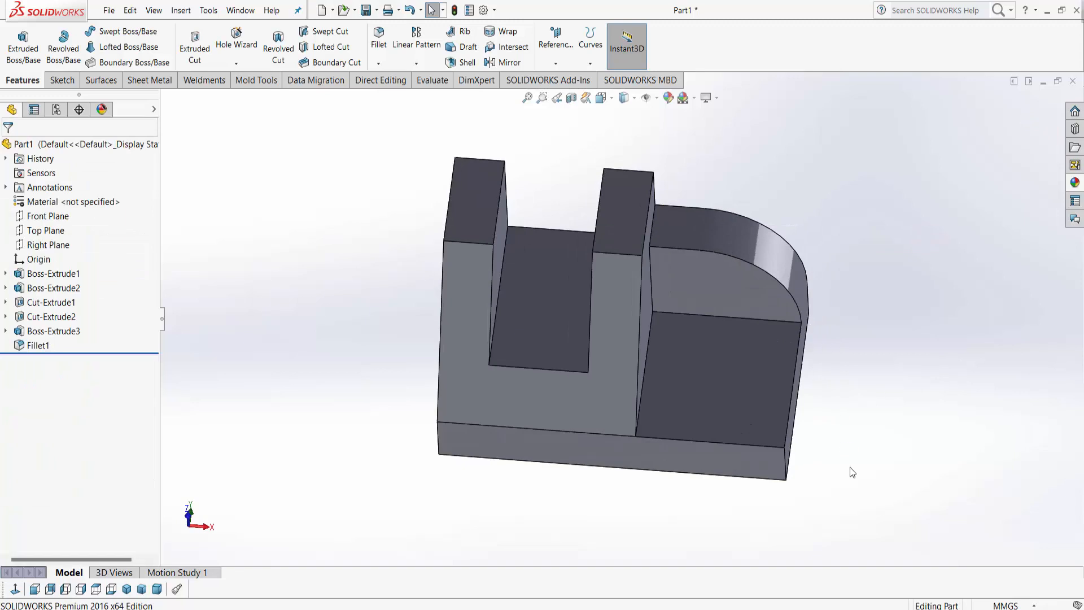
pyautogui.click(743, 402)
pyautogui.rightClick(743, 402)
pyautogui.click(765, 291)
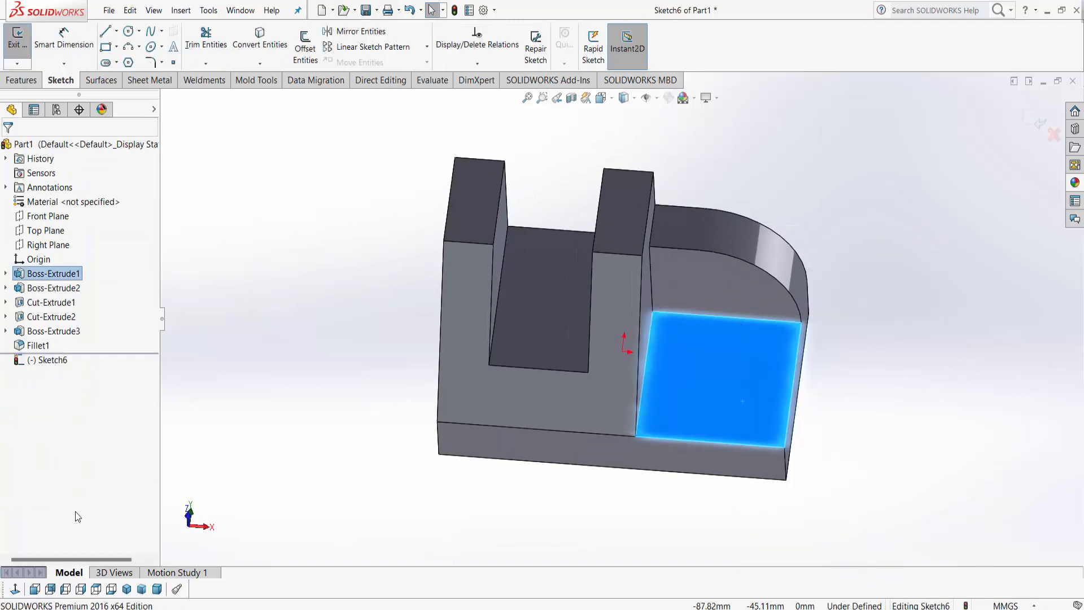
pyautogui.click(14, 589)
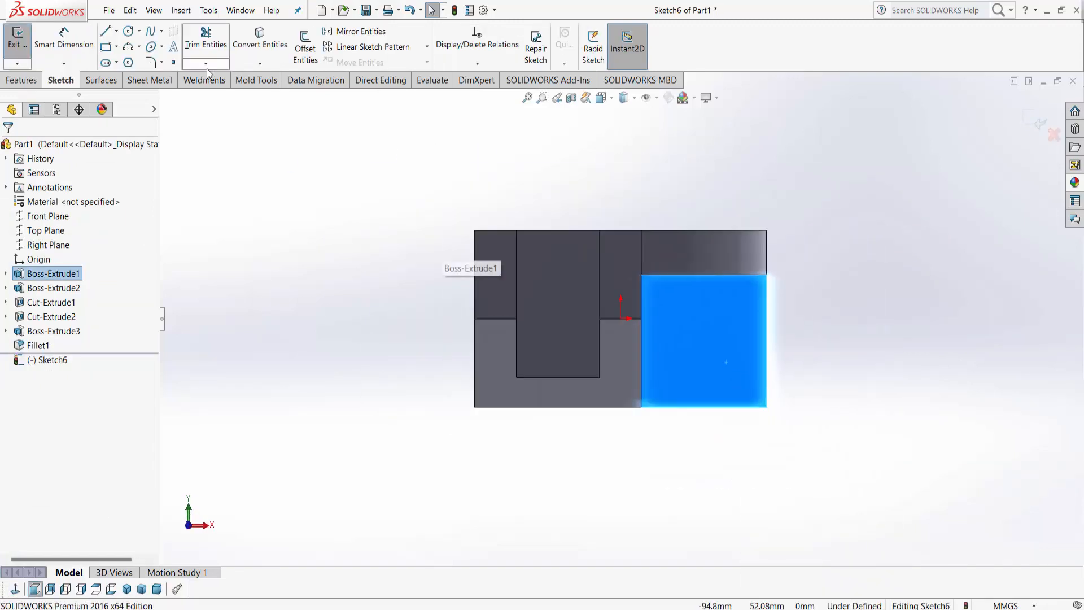
pyautogui.scroll(-1, 674, 340)
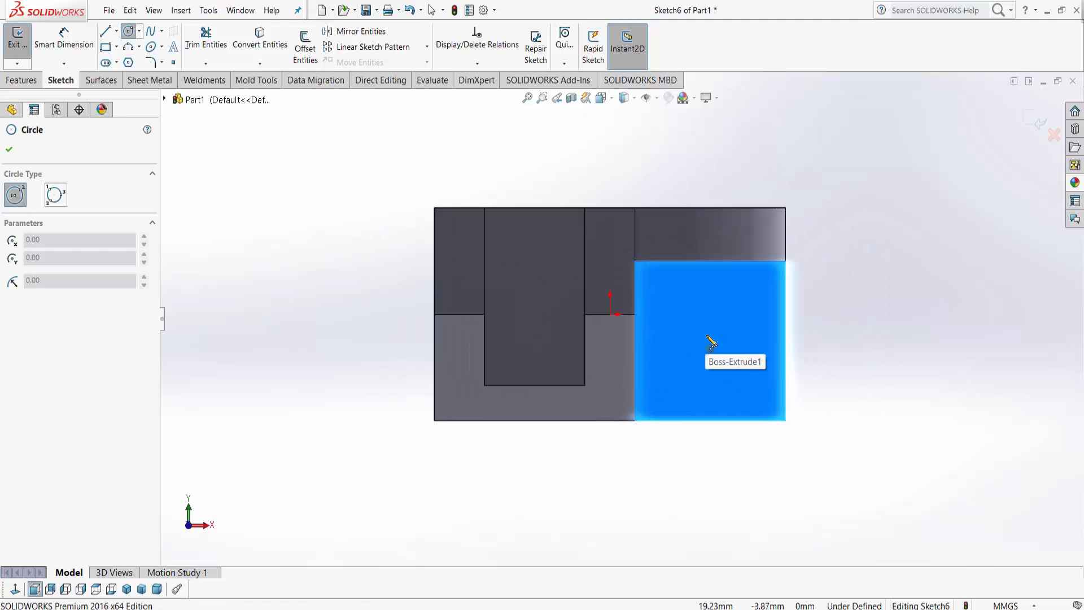
pyautogui.click(707, 336)
pyautogui.click(733, 346)
# Step: Dimension the circle and set its diameter to 10 mm
pyautogui.click(64, 40)
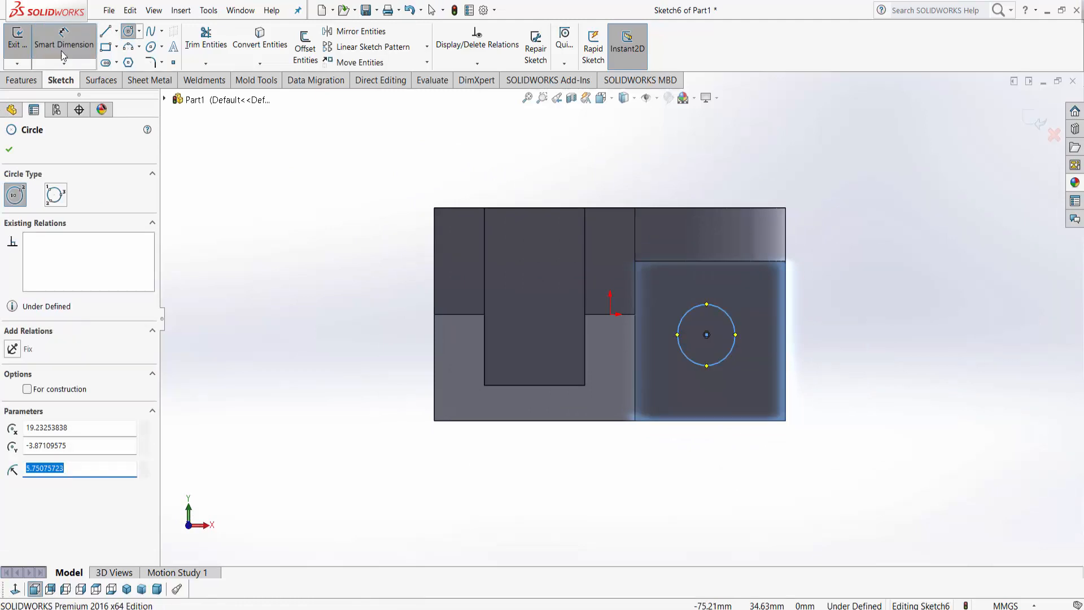
pyautogui.click(733, 337)
pyautogui.click(871, 338)
pyautogui.write('0')
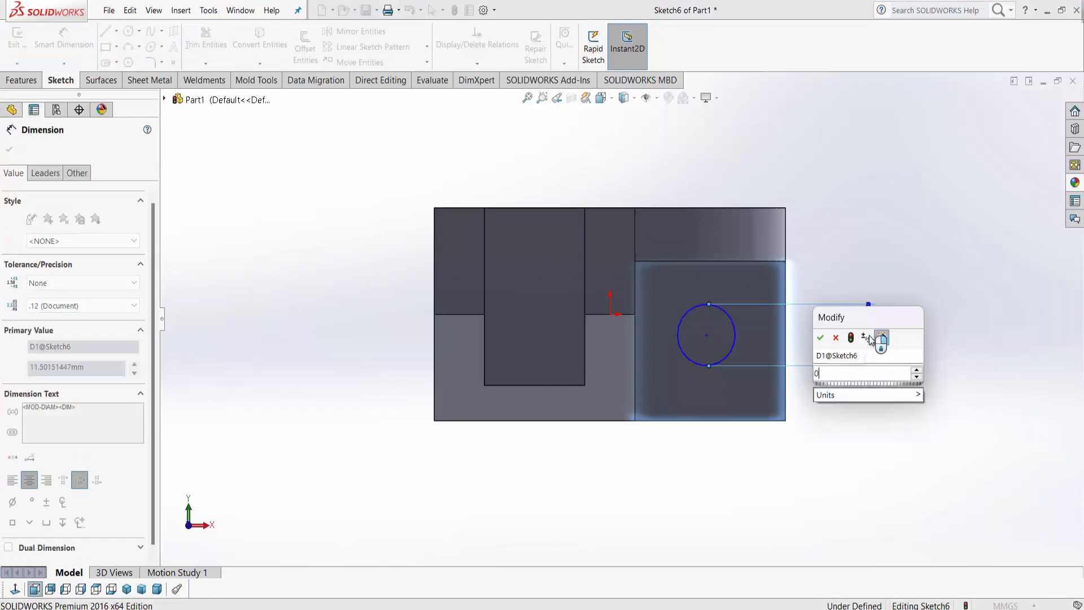
pyautogui.press('Return')
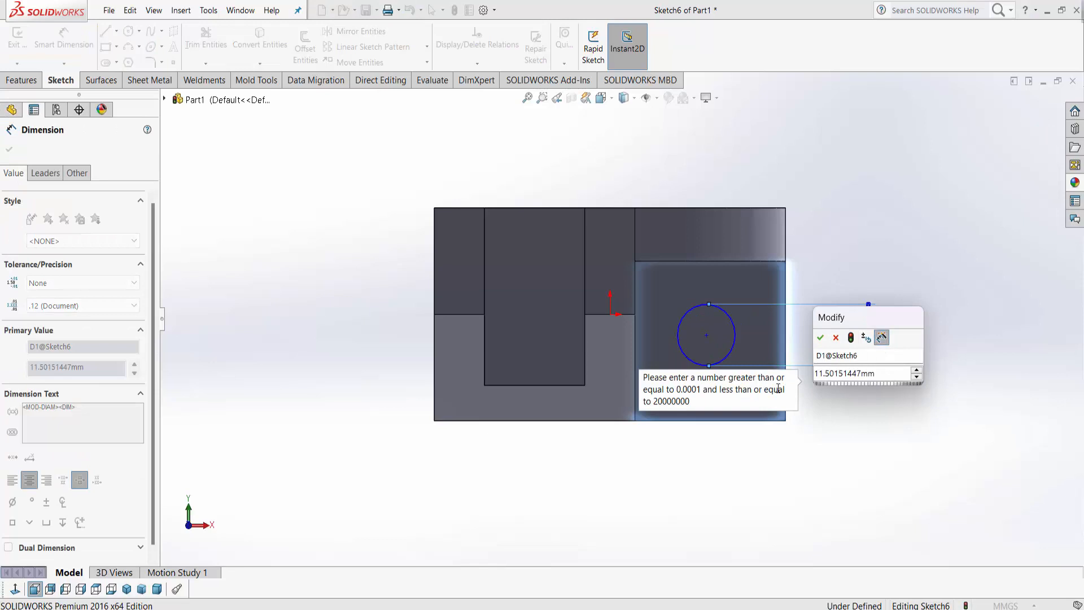
pyautogui.write('10')
pyautogui.press('Return')
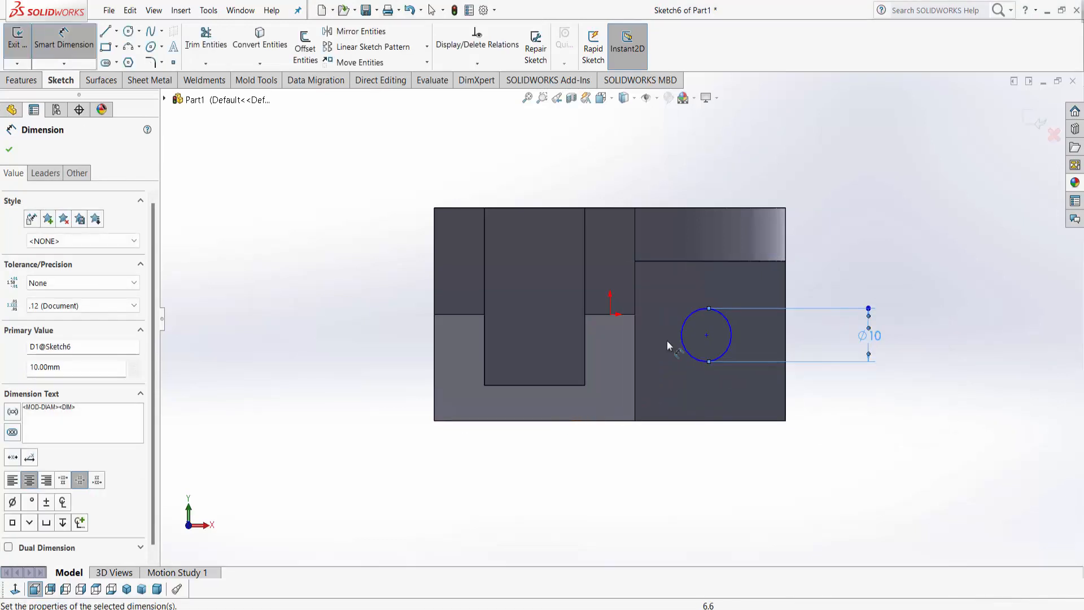
# Step: Dimension the circle's centre from the base's front edge and set the distance to 15 mm
pyautogui.click(693, 357)
pyautogui.click(700, 419)
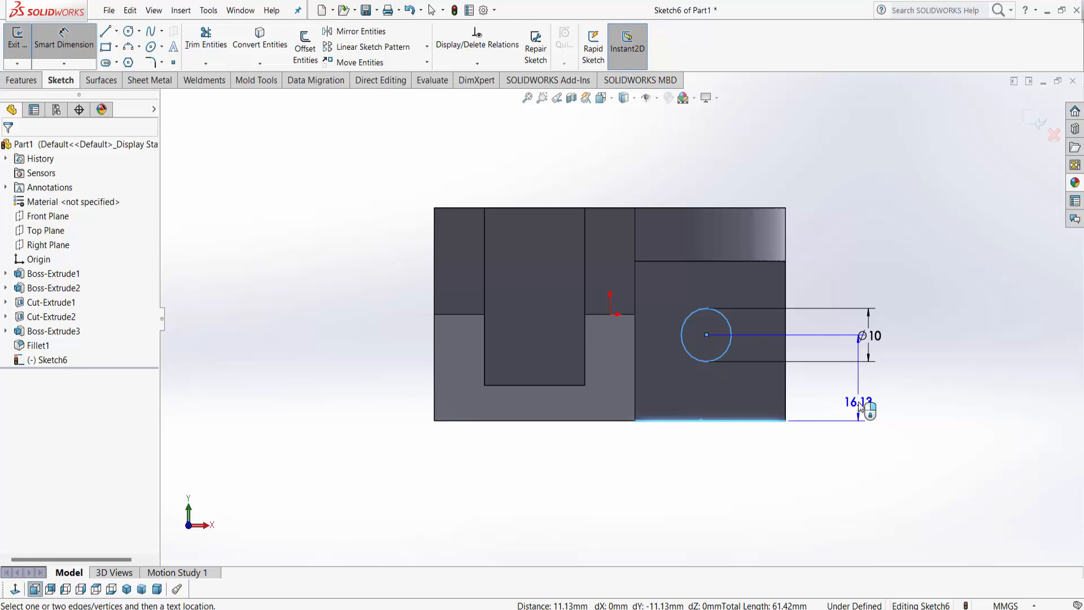
pyautogui.click(859, 406)
pyautogui.write('150')
pyautogui.press('Return')
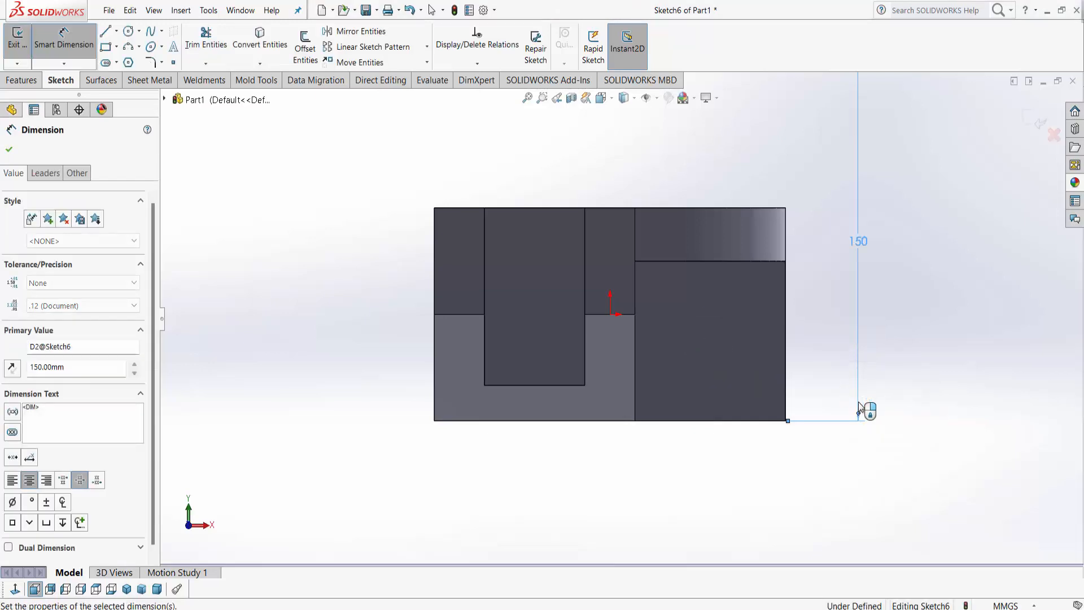
pyautogui.doubleClick(791, 263)
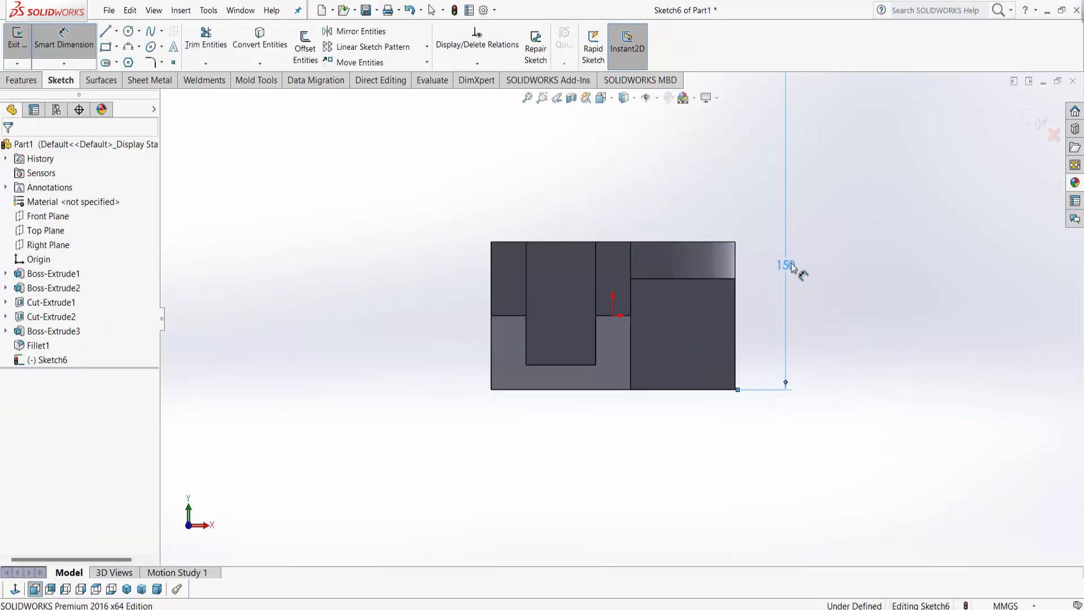
pyautogui.write('15')
pyautogui.press('Return')
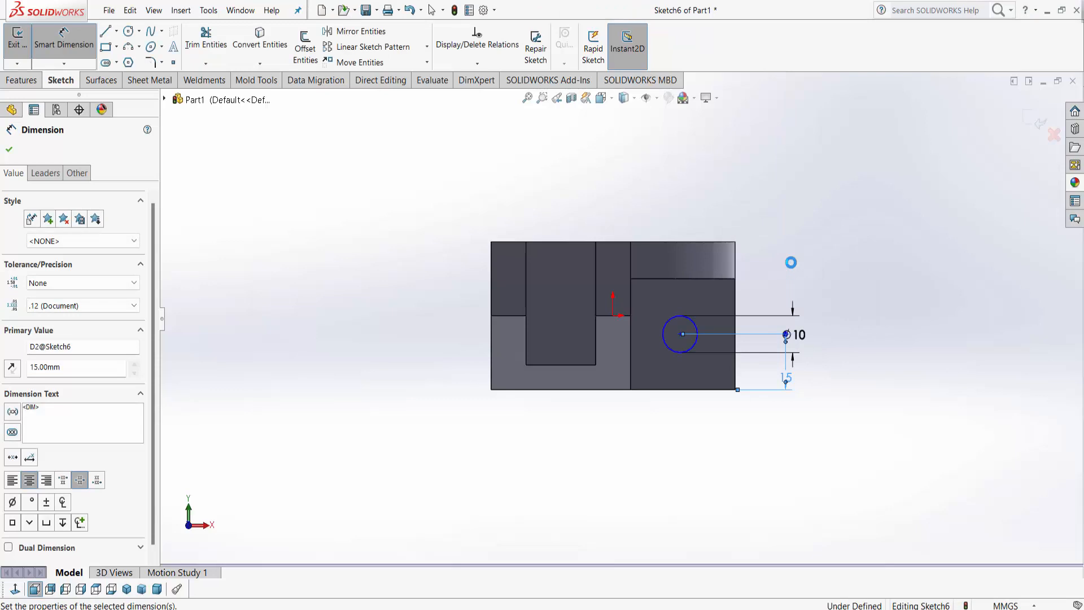
# Step: Dimension the circle's centre from the base's outer side edge and set the distance to 15 mm
pyautogui.click(873, 235)
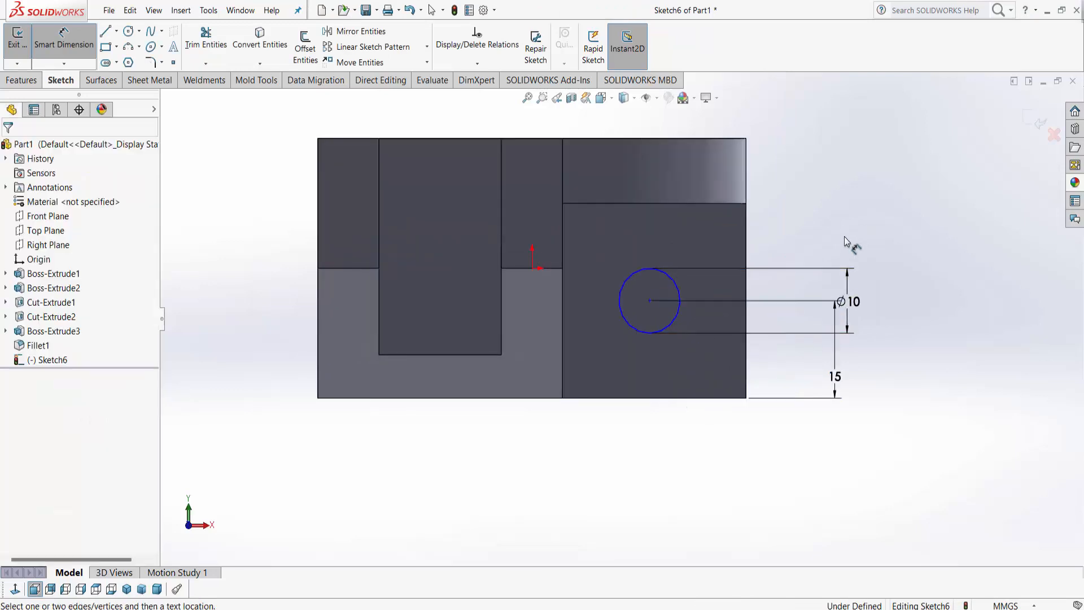
pyautogui.click(676, 290)
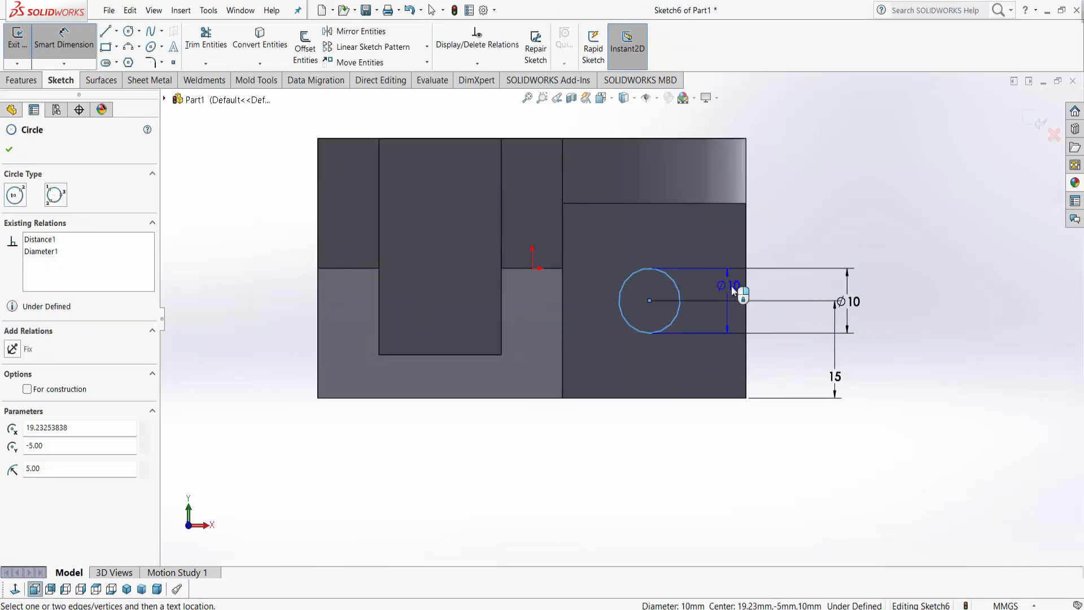
pyautogui.click(747, 289)
pyautogui.click(725, 426)
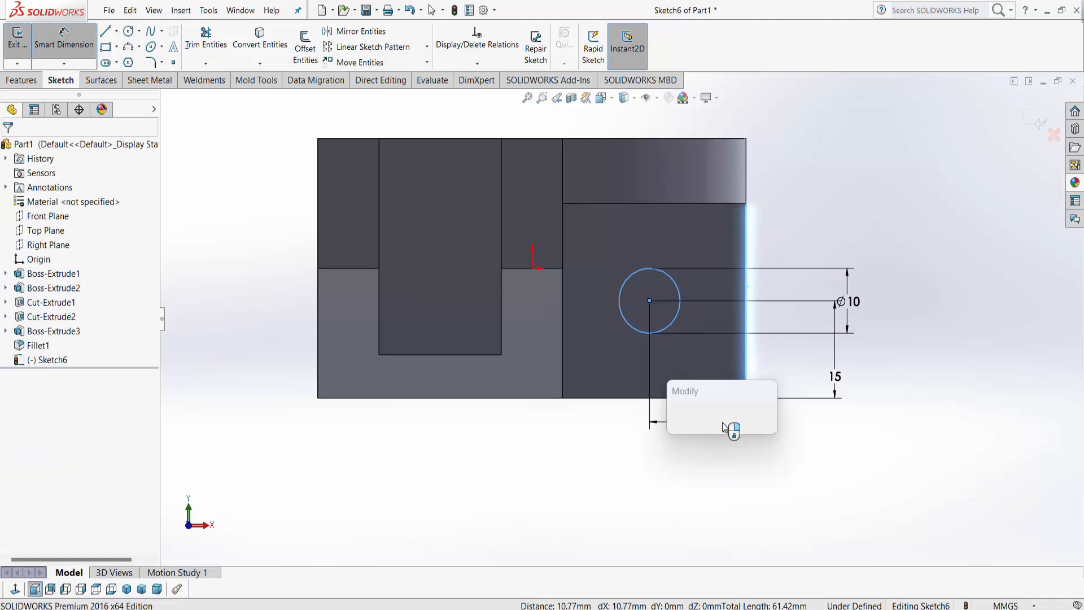
pyautogui.write('15')
pyautogui.press('Return')
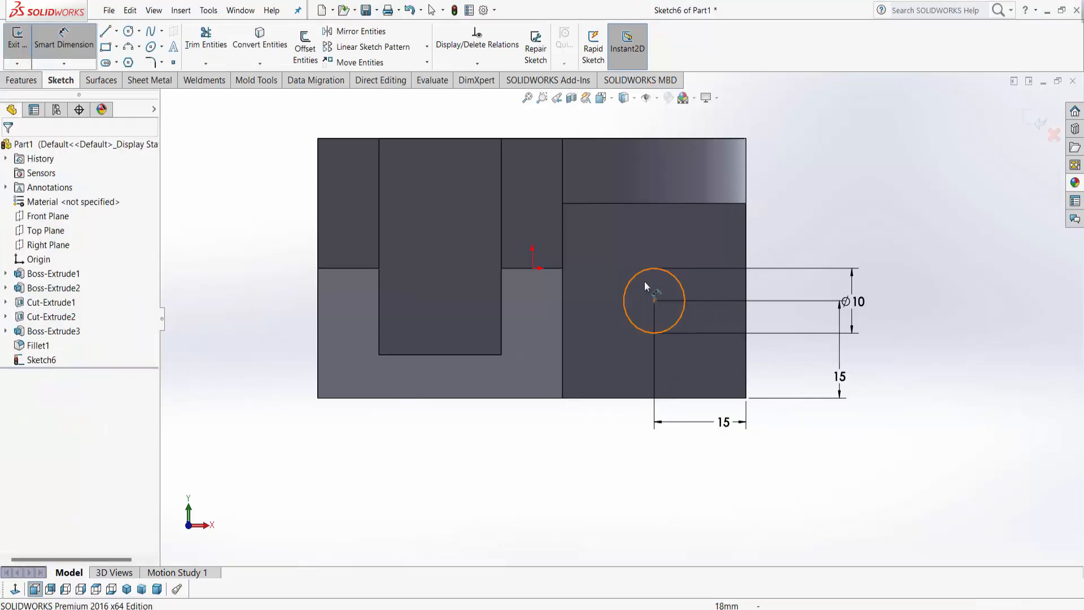
# Step: Cut the 10 mm circle through the base with an Extruded Cut using the Up To Next end condition
pyautogui.scroll(1, 621, 305)
pyautogui.click(21, 81)
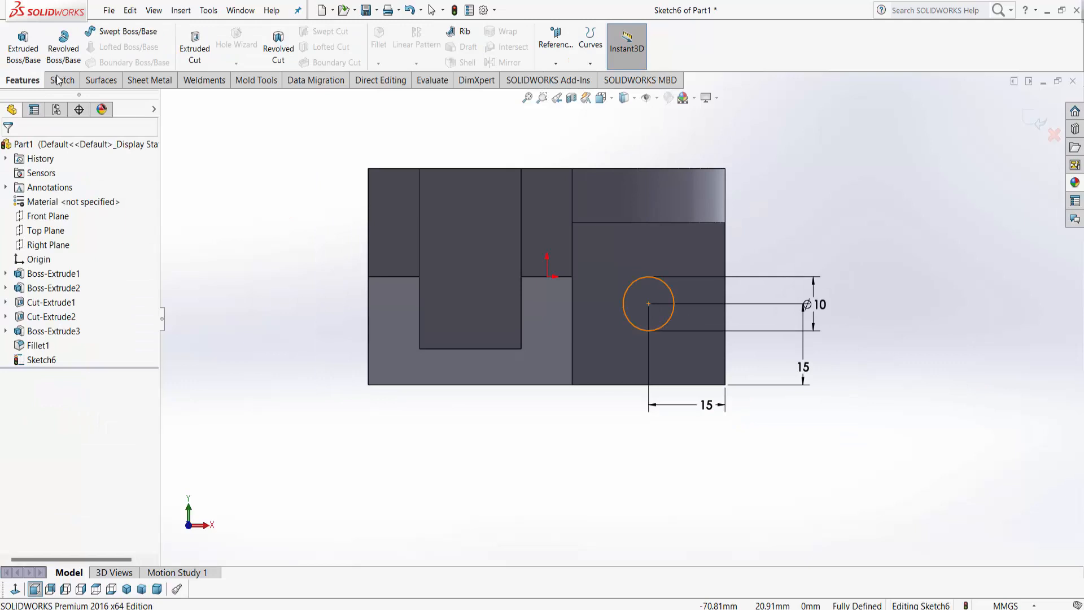
pyautogui.click(209, 57)
pyautogui.click(56, 233)
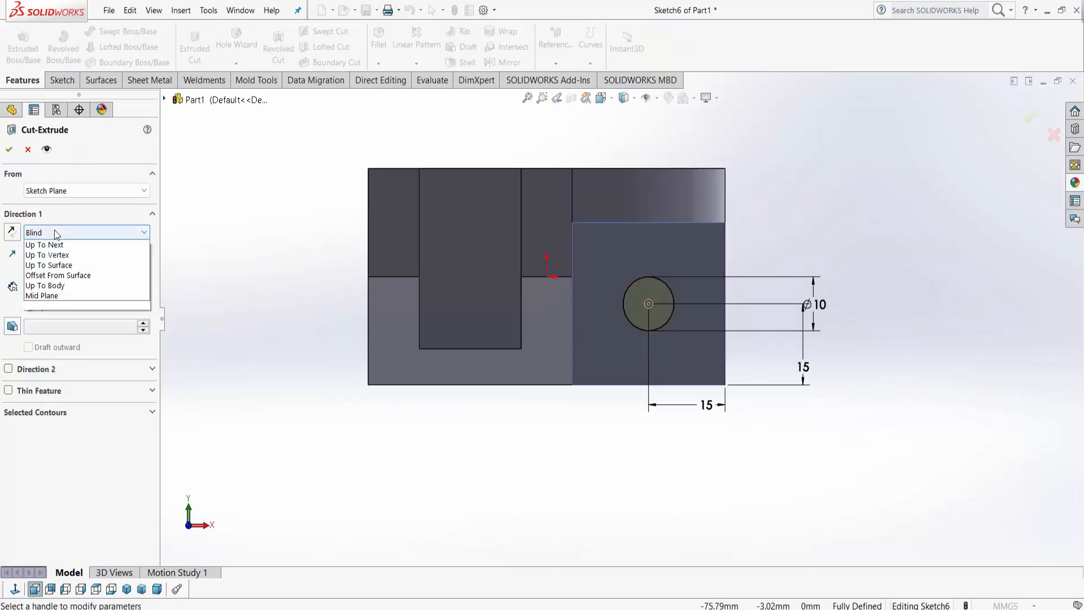
pyautogui.click(57, 272)
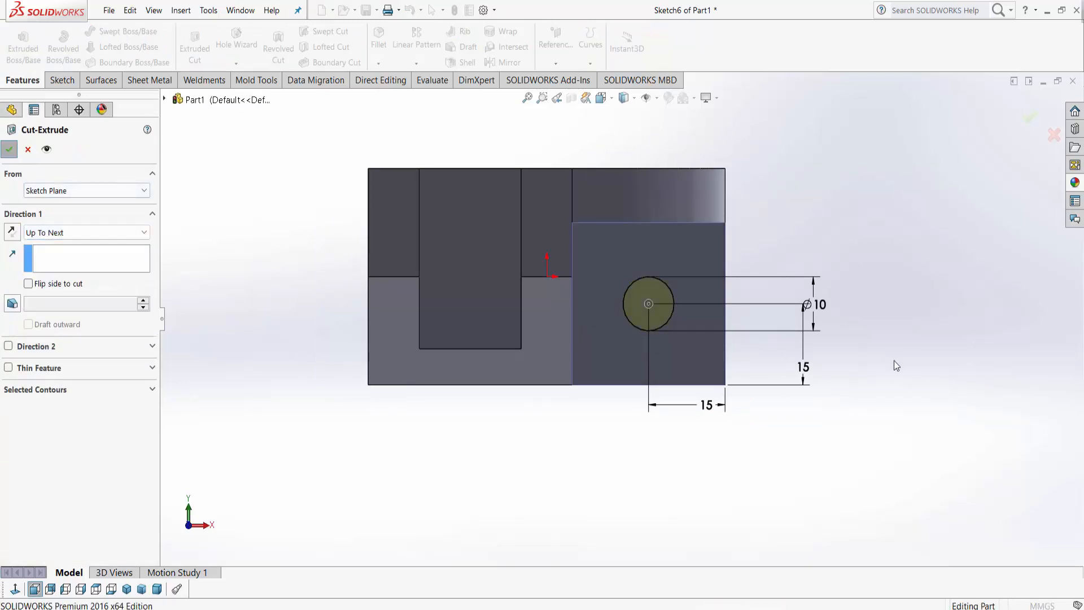
pyautogui.press('Return')
pyautogui.scroll(3, 628, 440)
pyautogui.moveTo(628, 440); pyautogui.dragTo(564, 301, button='middle')
# Step: Apply a red appearance from the Solid category to the whole part
pyautogui.click(694, 98)
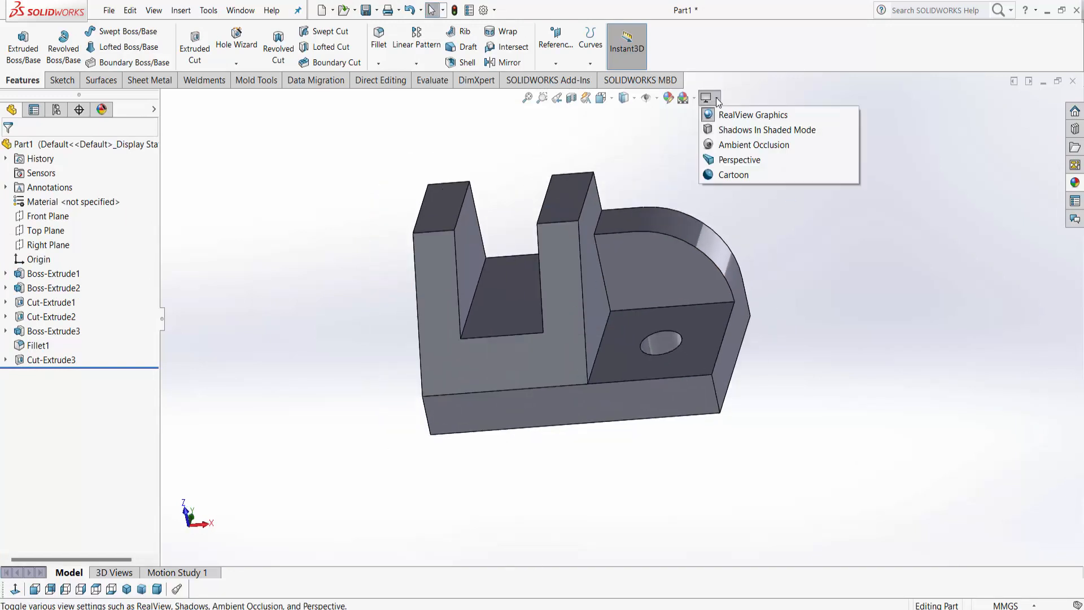
pyautogui.click(1074, 183)
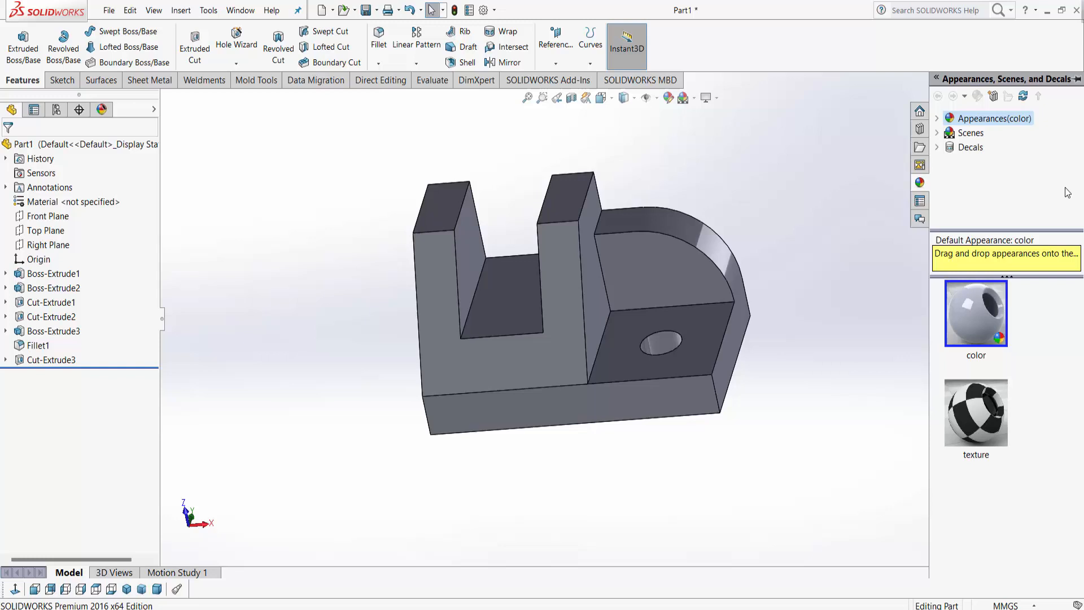
pyautogui.click(971, 134)
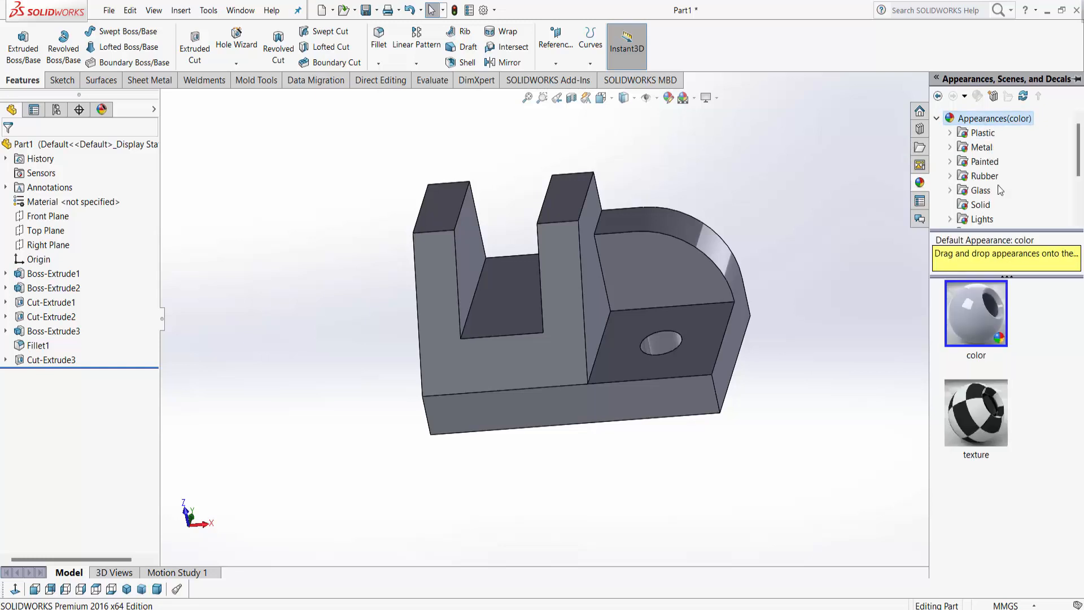
pyautogui.scroll(-1, 999, 190)
pyautogui.click(981, 162)
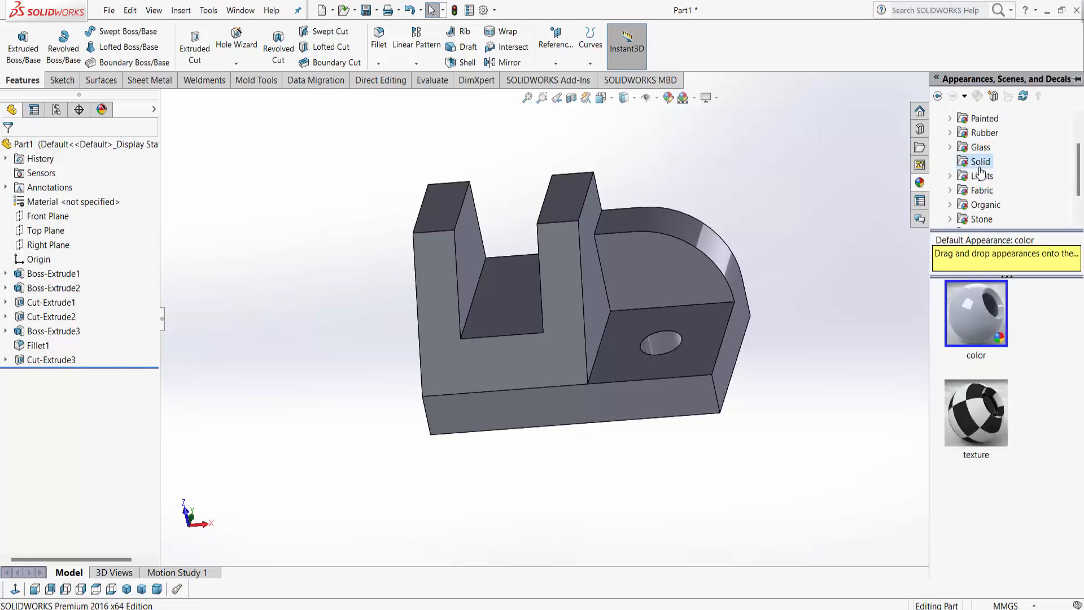
pyautogui.moveTo(893, 407); pyautogui.dragTo(559, 357)
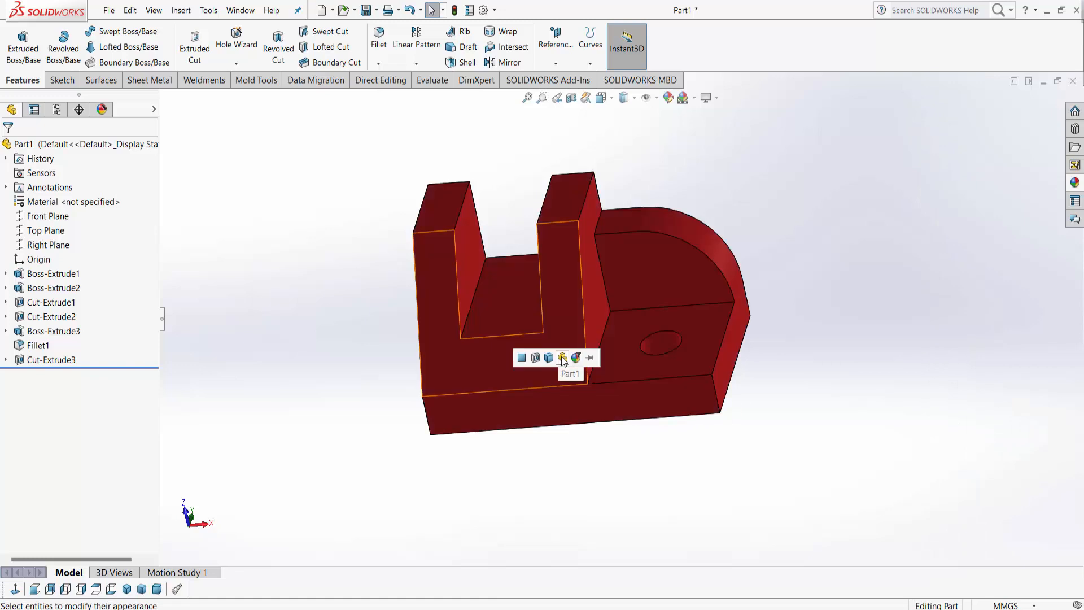
pyautogui.click(562, 357)
pyautogui.moveTo(706, 418); pyautogui.dragTo(678, 486, button='middle')
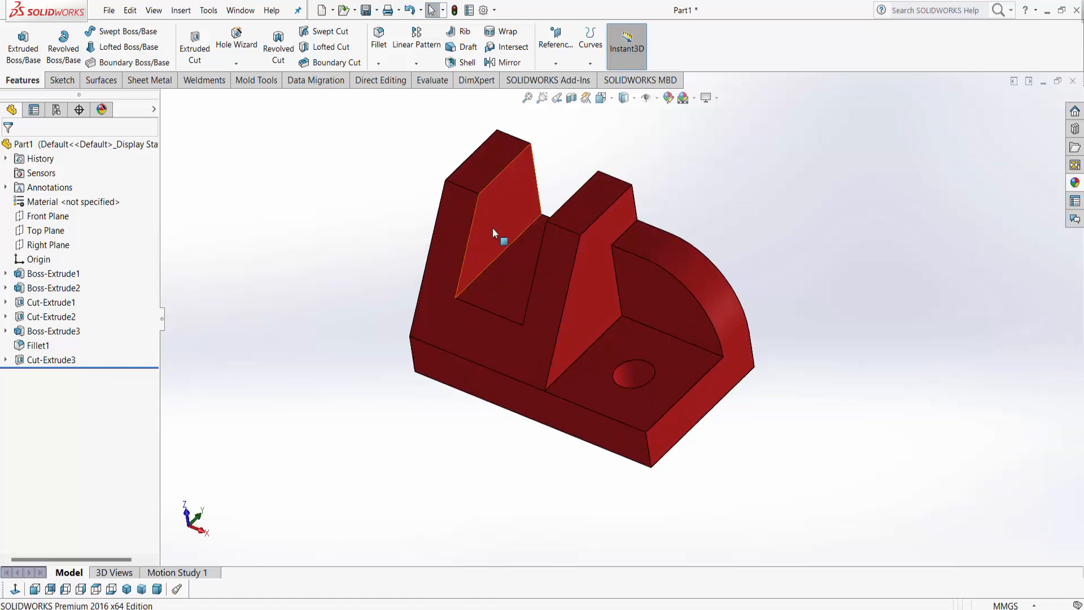